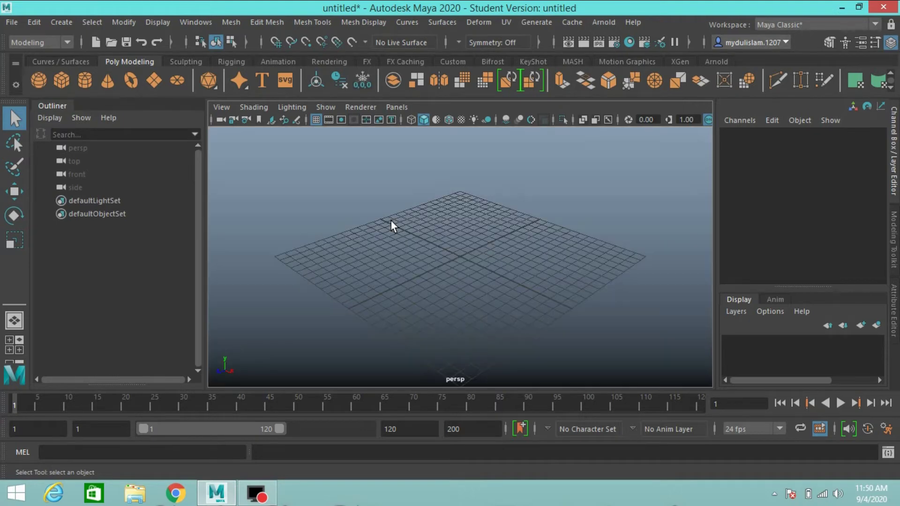
- Create a polygon pipe on the grid, then delete it
left_click_drag(441, 233, 437, 234, "alt")
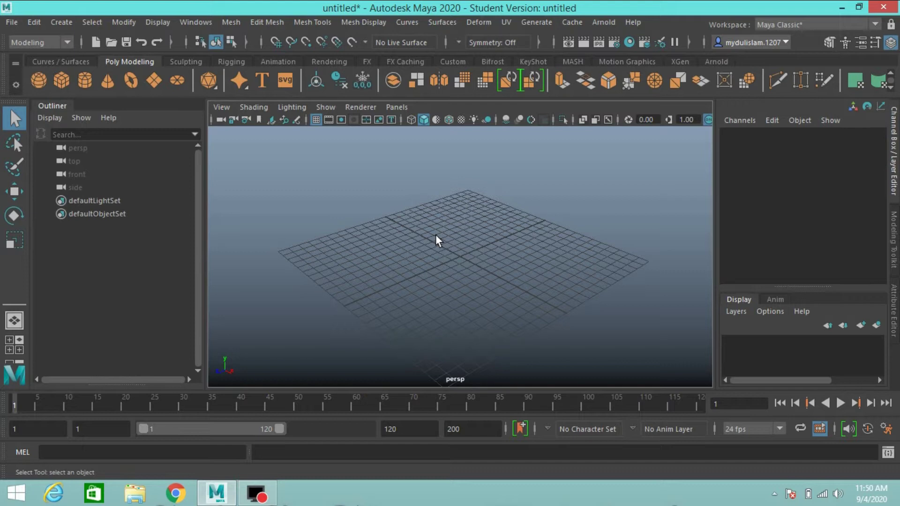
left_click_drag(494, 229, 508, 243, "alt")
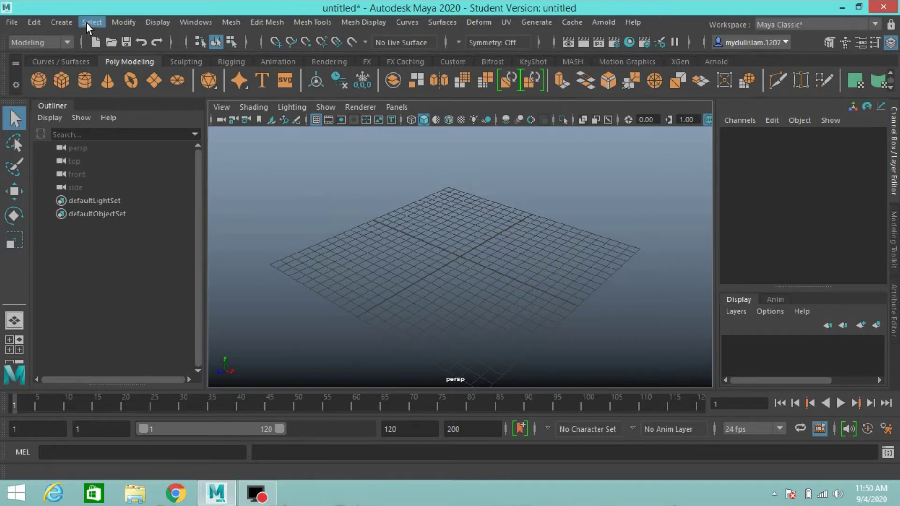
left_click(66, 19)
mouse_move(101, 70)
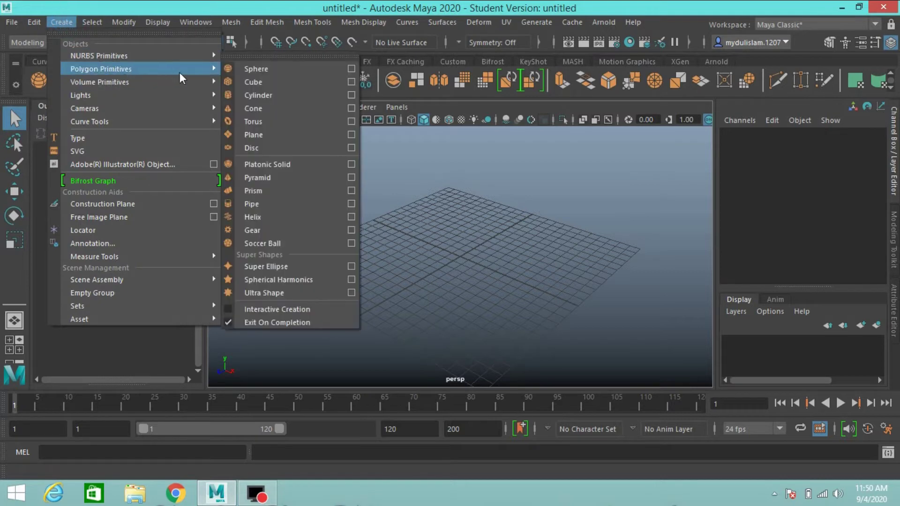
left_click(287, 205)
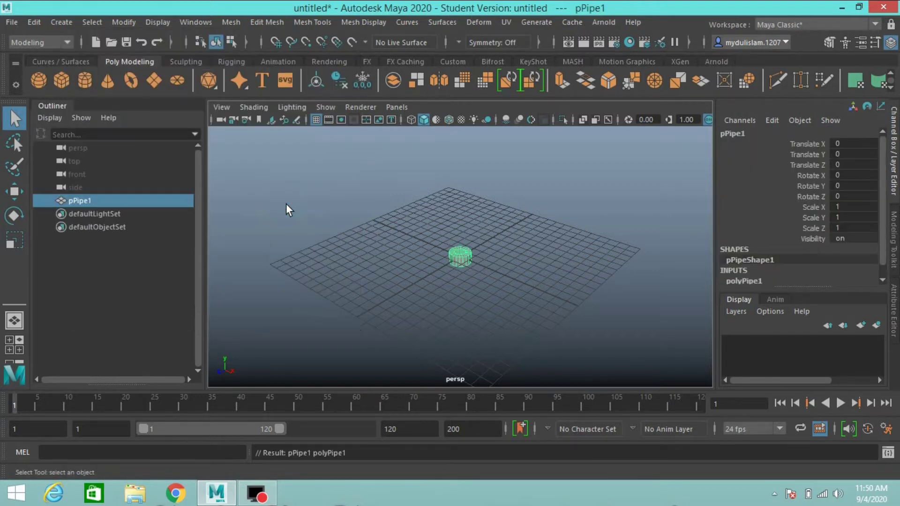
left_click(436, 260)
key("Delete")
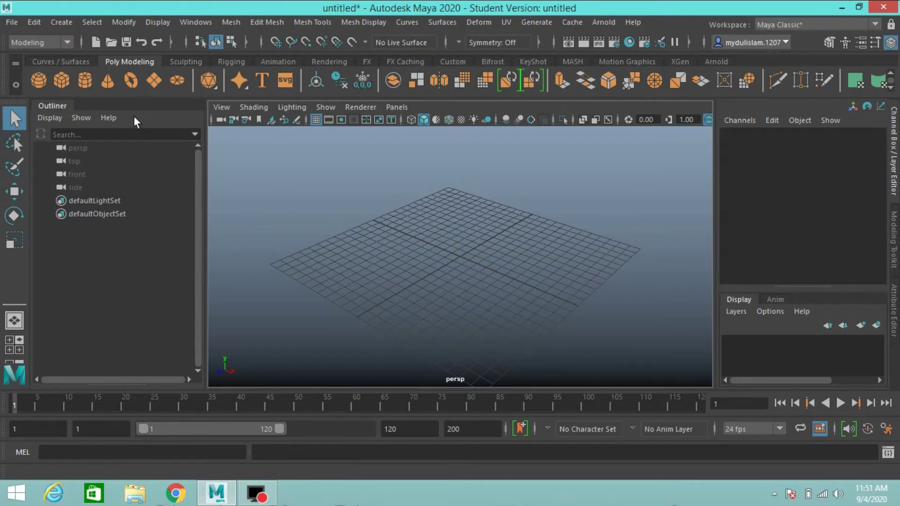
- Add a torus from the shelf and set its Radius to 4.6
left_click(130, 82)
scroll(488, 285, "up", 2)
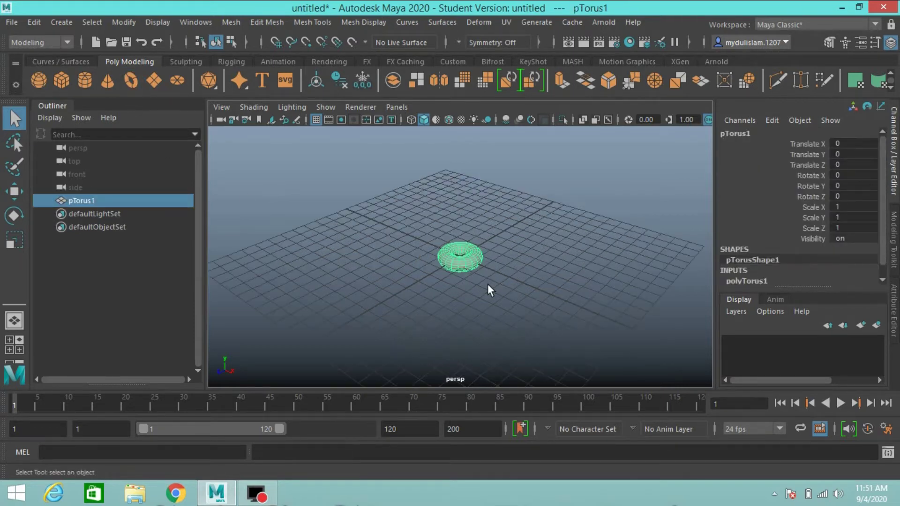
scroll(764, 276, "down", 1)
left_click(758, 275)
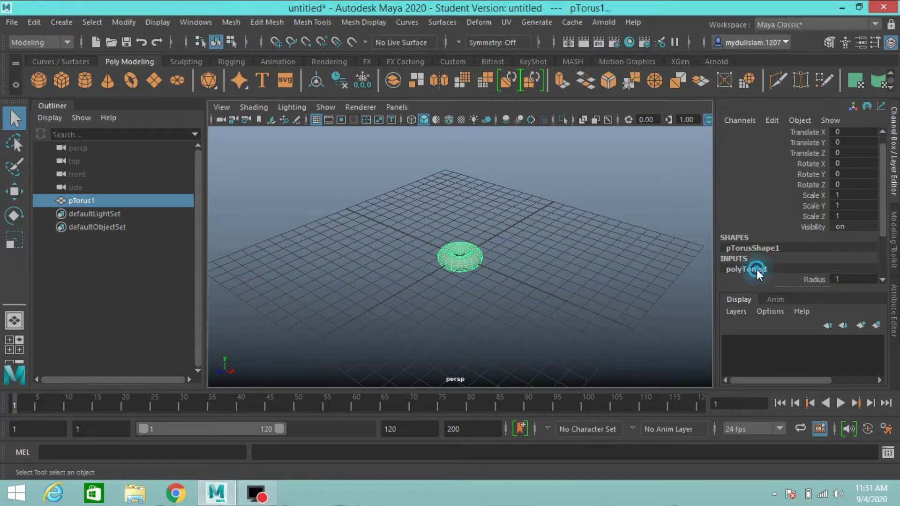
left_click(815, 216)
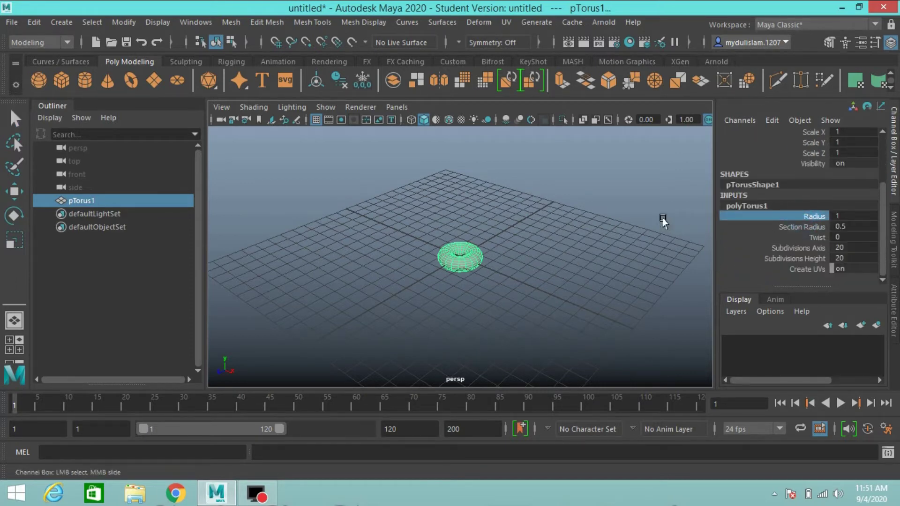
middle_click_drag(666, 218, 688, 219)
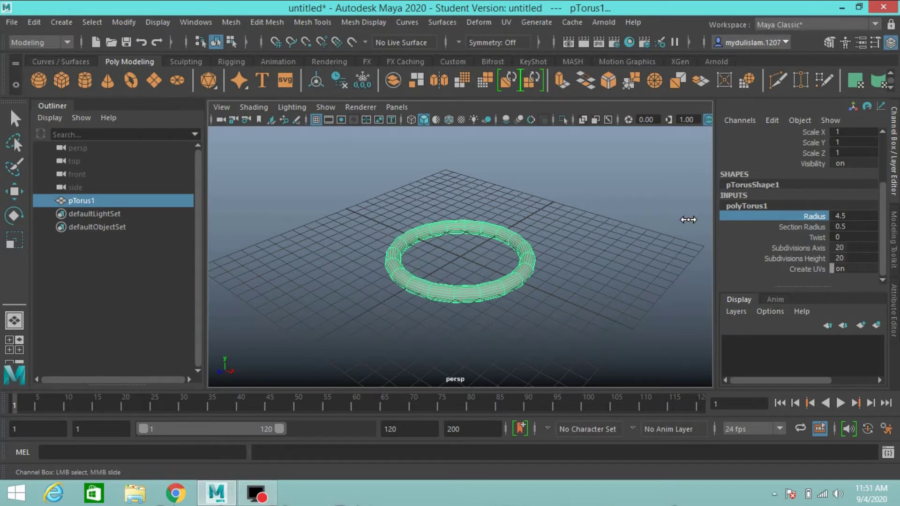
middle_click_drag(689, 219, 693, 219)
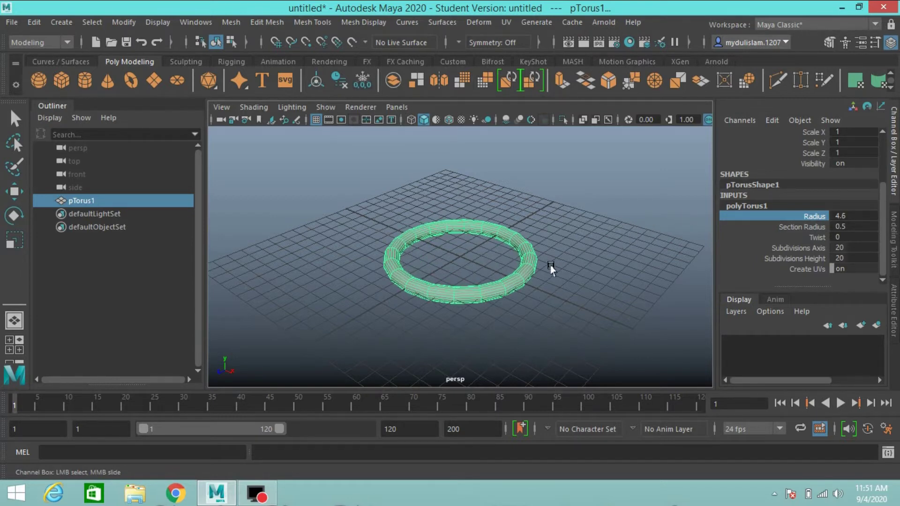
- Maximize the top view and duplicate the torus with Ctrl+D
key("space")
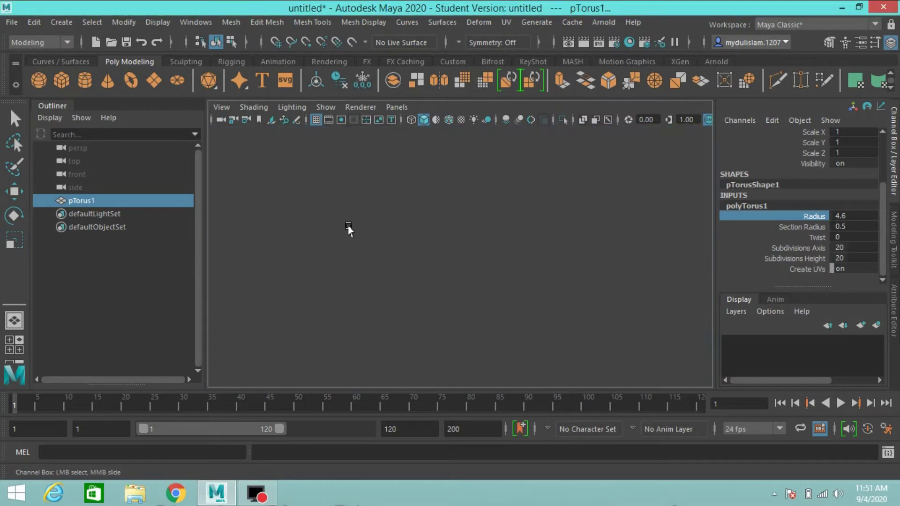
key("space")
scroll(542, 286, "down", 2)
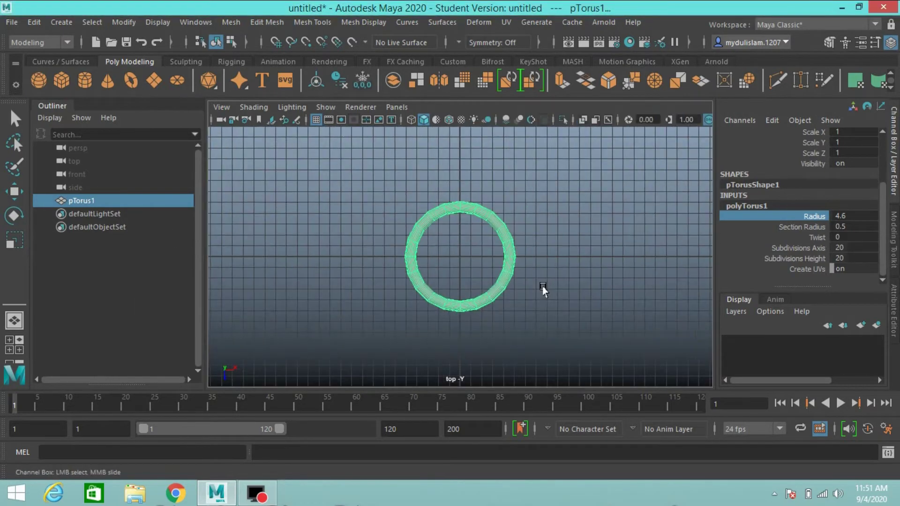
scroll(542, 286, "down", 2)
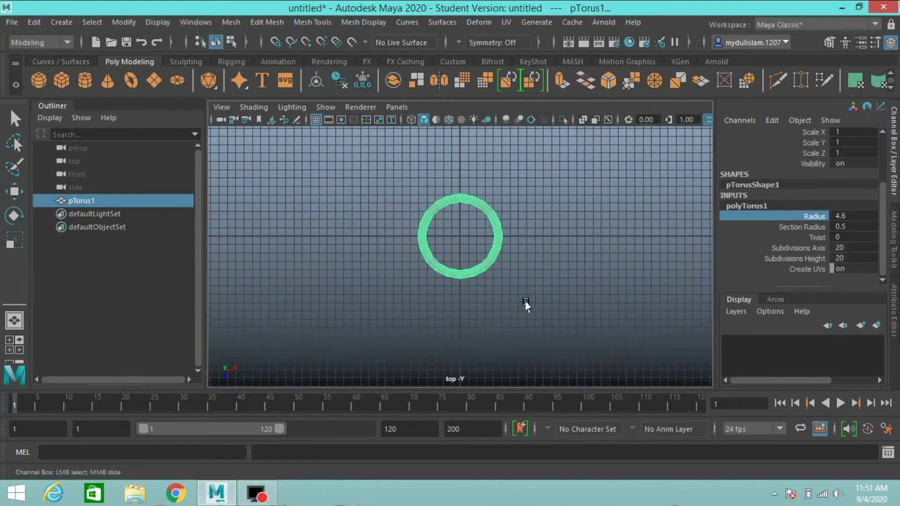
mouse_move(528, 327)
middle_mouse_down("alt")
mouse_move(534, 296)
mouse_move(556, 308)
middle_mouse_up("alt")
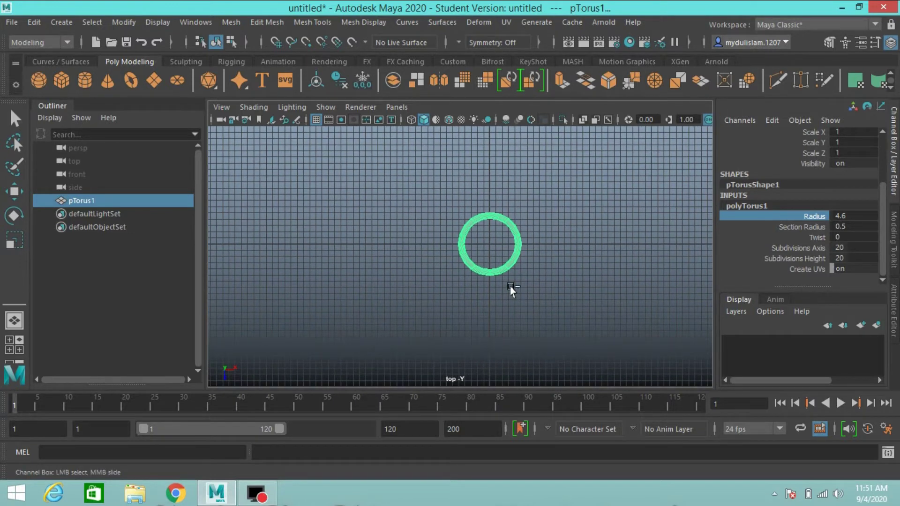
key("ctrl+d")
right_click_drag(513, 133, 369, 254)
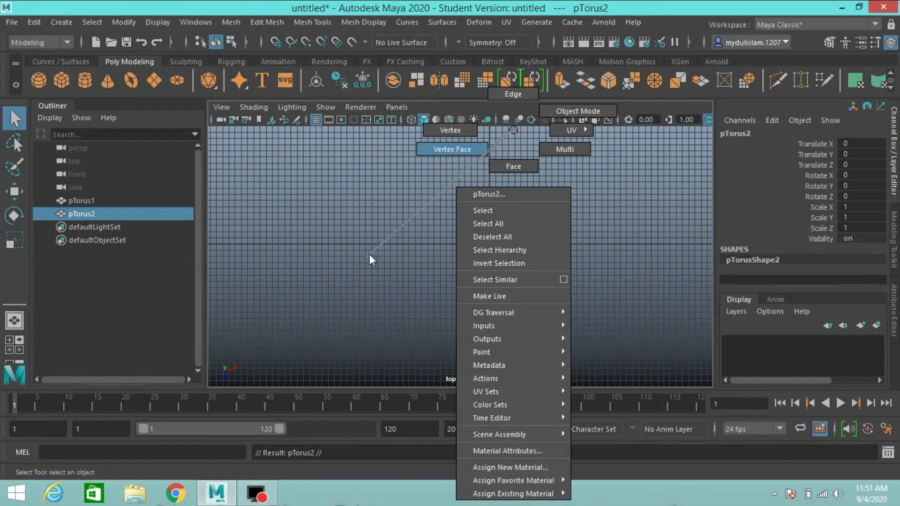
key("ctrl+a")
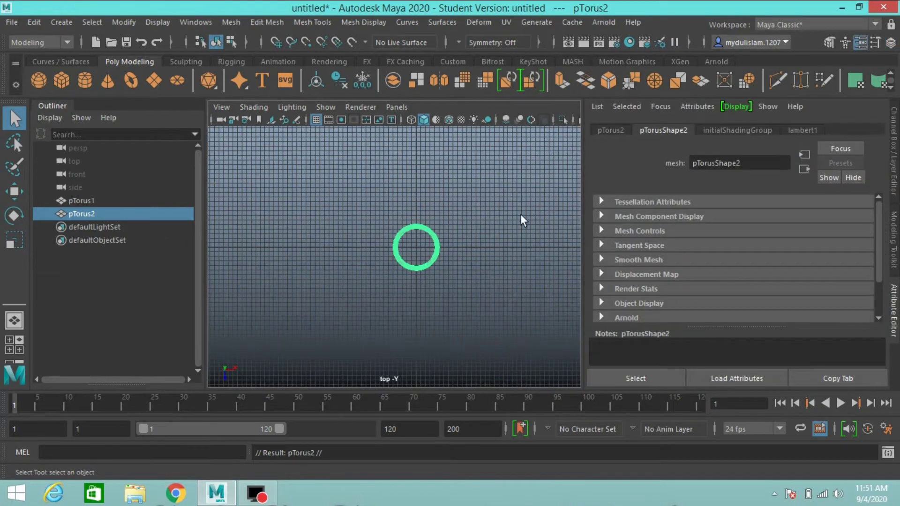
left_click(890, 42)
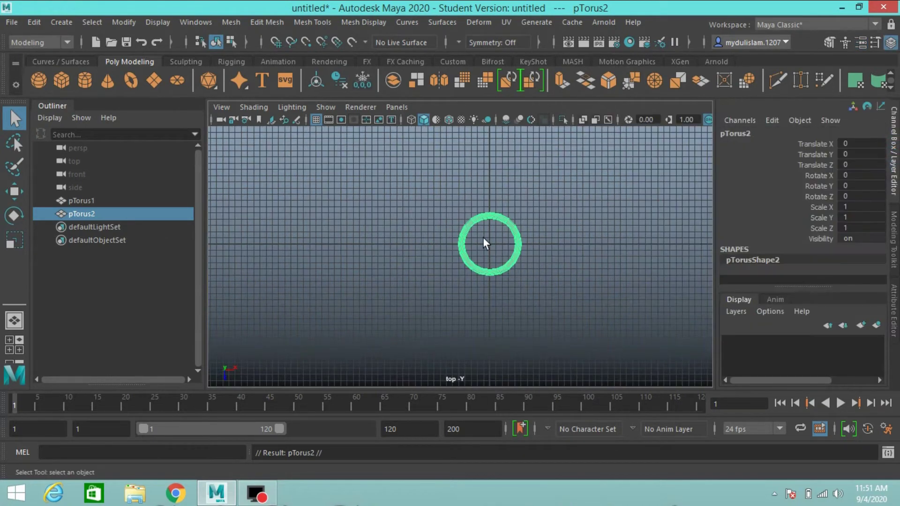
- Move the duplicate torus to Translate X -5.7, then duplicate it again
left_click(15, 190)
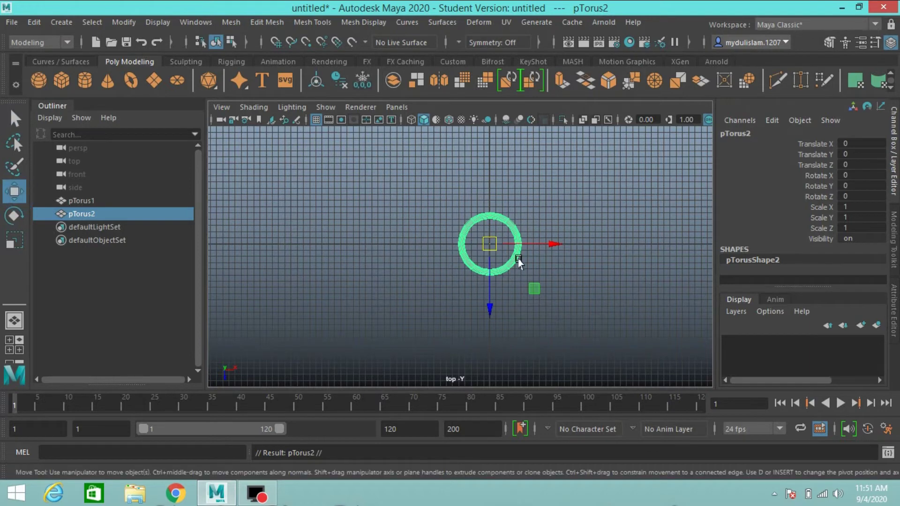
left_click_drag(549, 243, 504, 259)
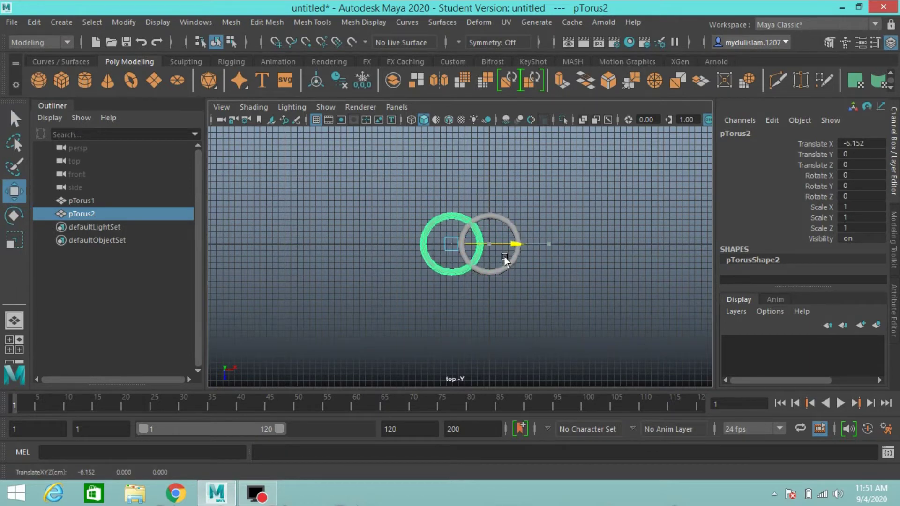
left_click(854, 143)
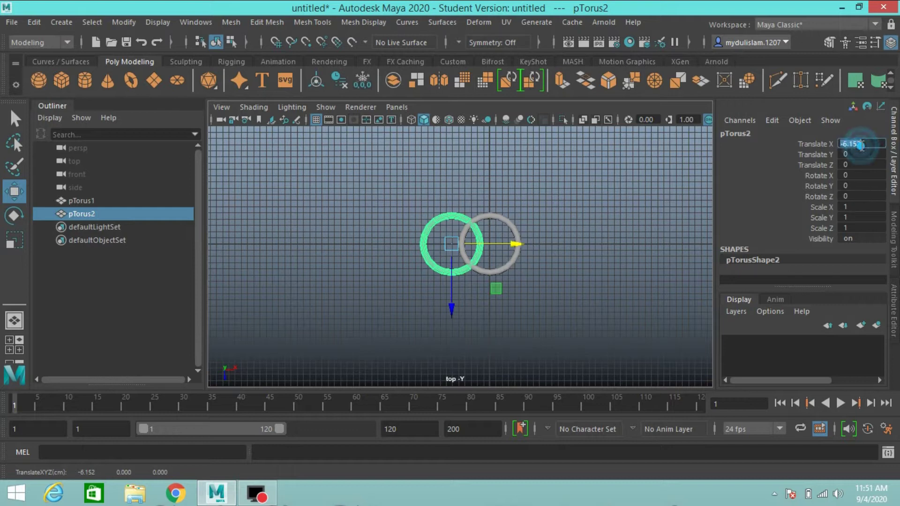
type("-")
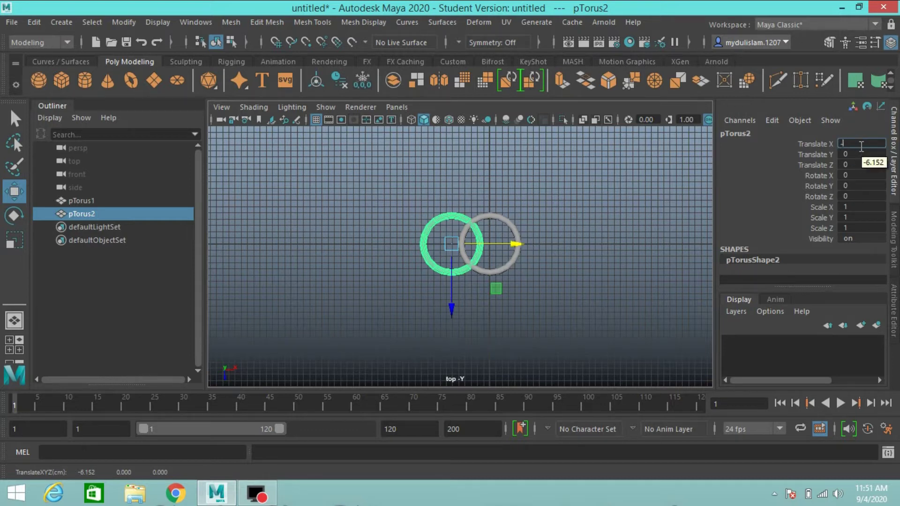
type("5.")
type("7")
key("Return")
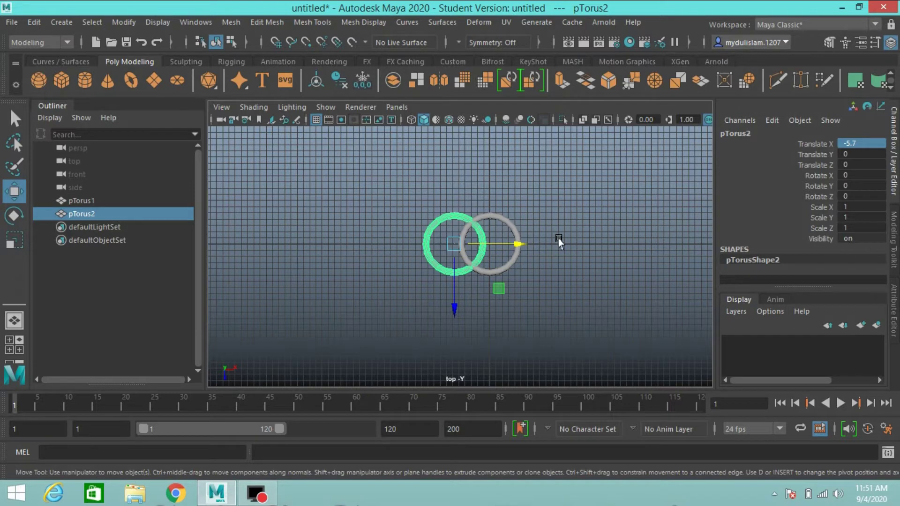
key("ctrl+d")
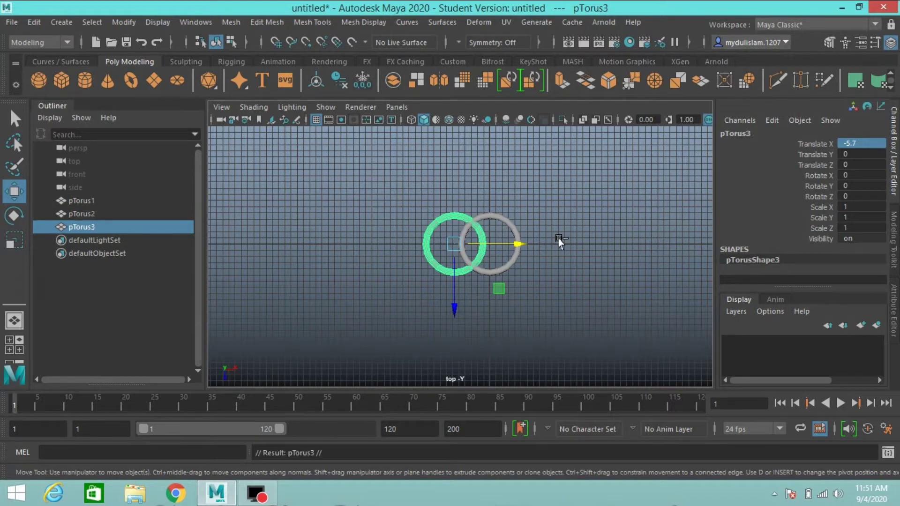
- Set the third torus to Translate X 5.7 and select the middle torus pTorus1
left_click(859, 143)
type("5.")
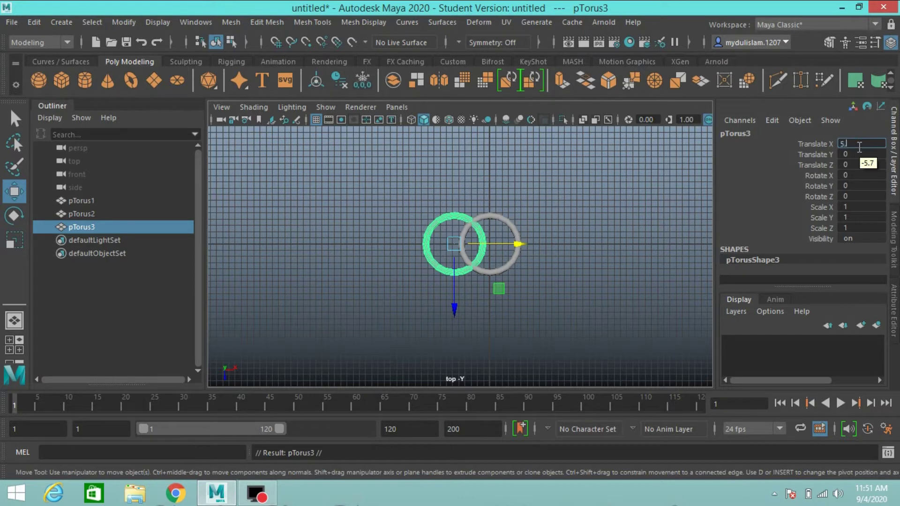
type(".7")
key("Return")
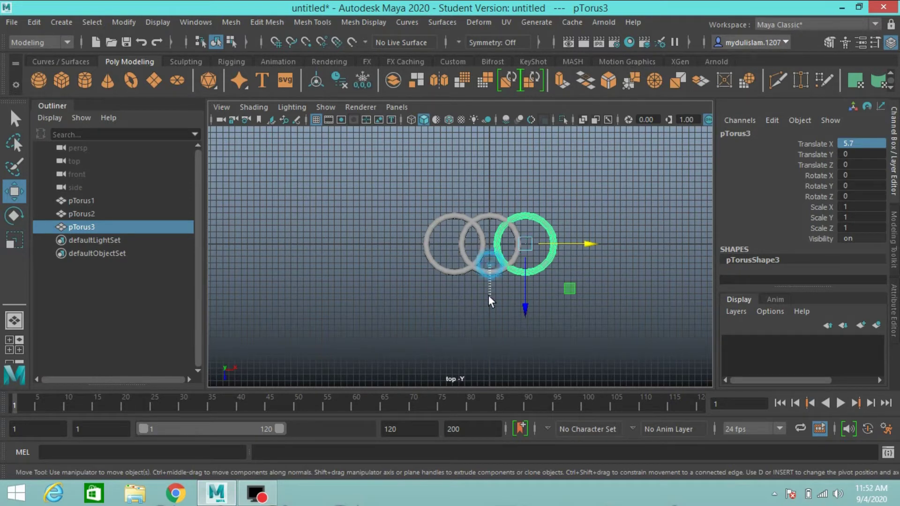
left_click(490, 264)
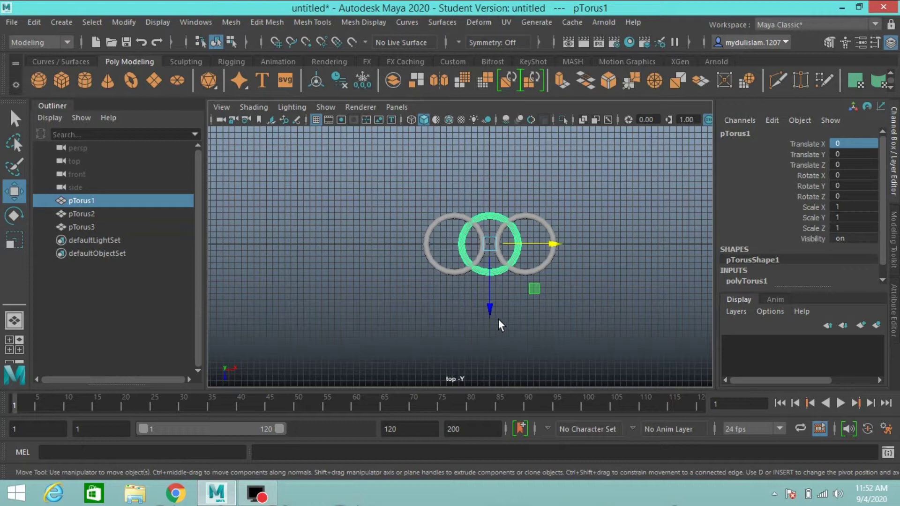
- Duplicate the middle torus and place it at Translate Z 6.867
key("ctrl+d")
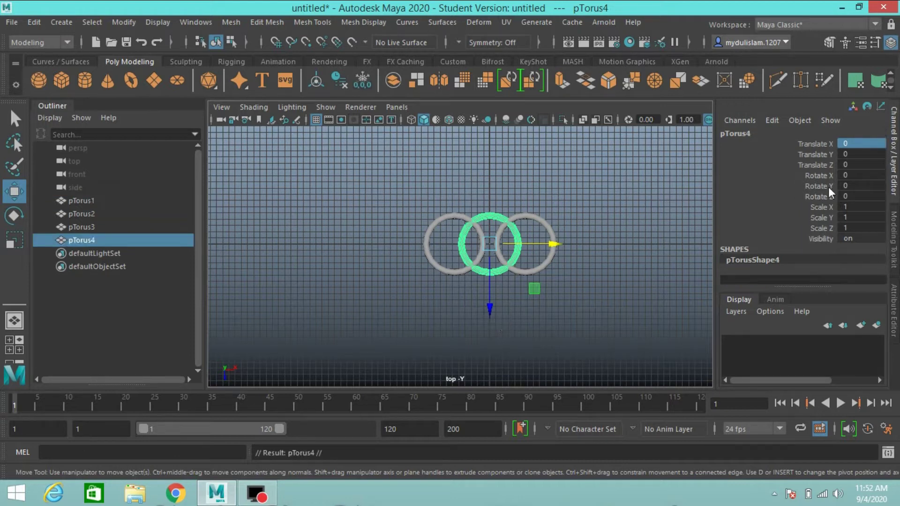
left_click(846, 167)
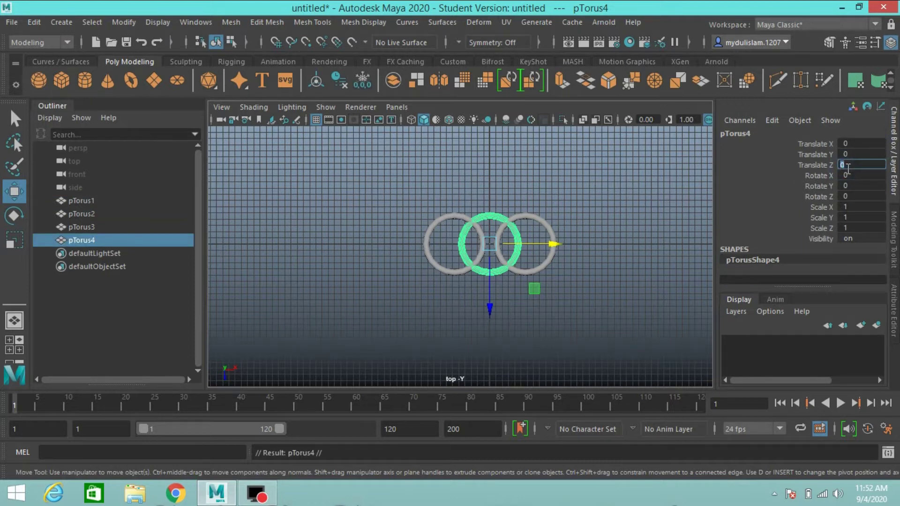
type("5.7")
key("Return")
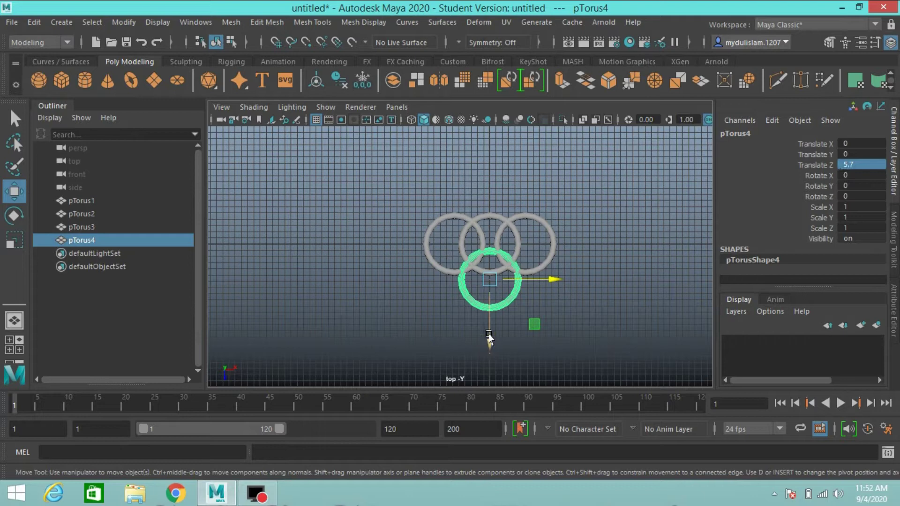
left_click_drag(489, 332, 489, 345)
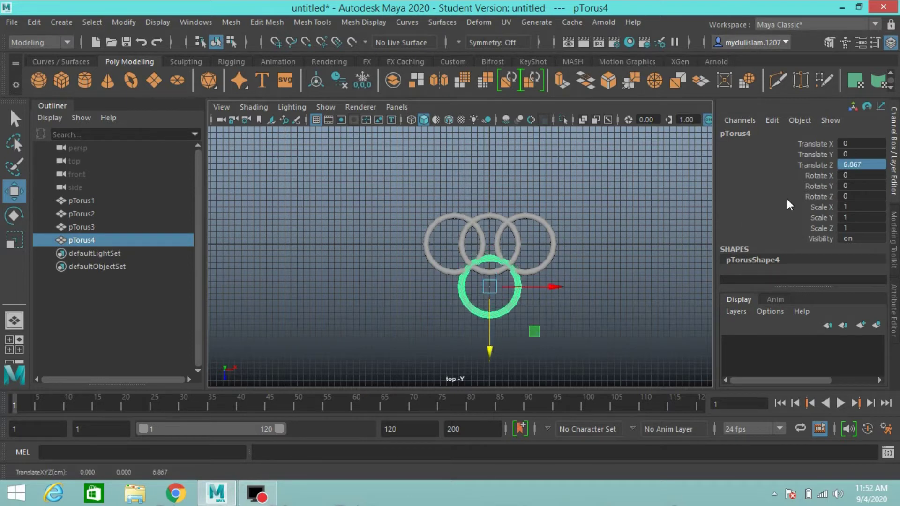
left_click(862, 164)
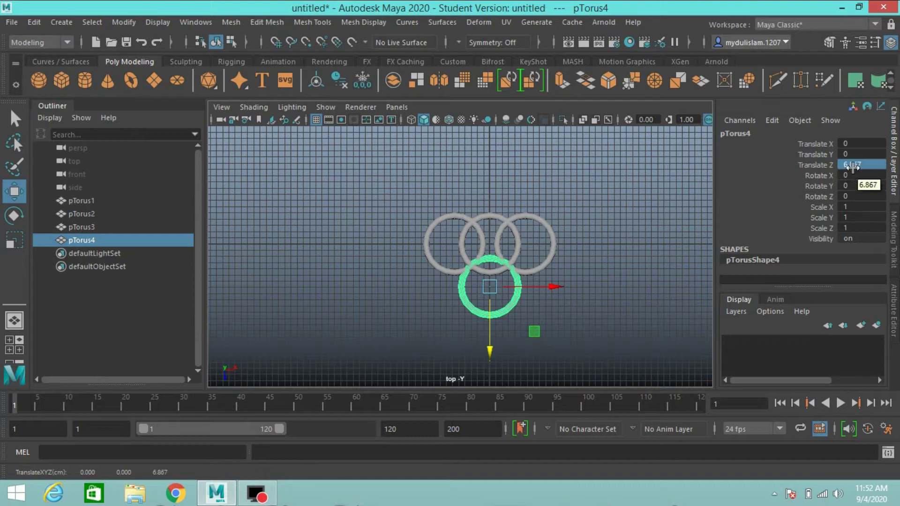
left_click(862, 165)
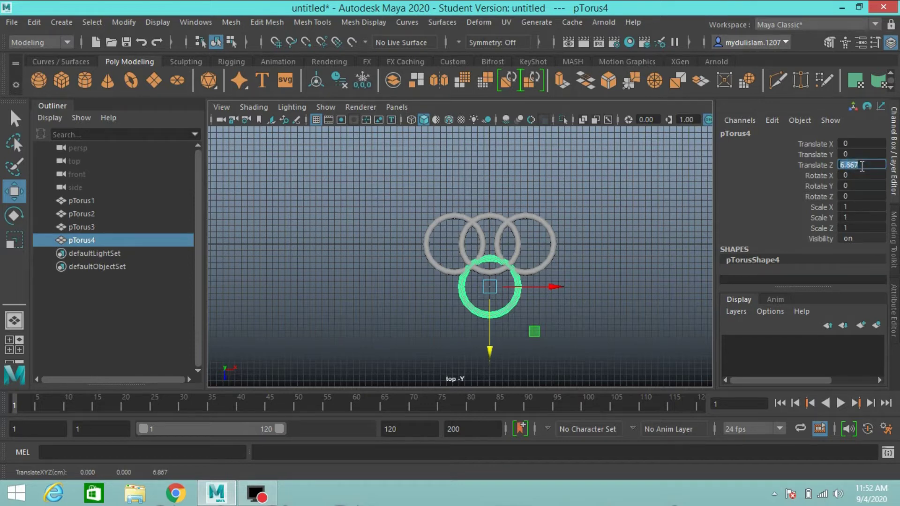
key("Return")
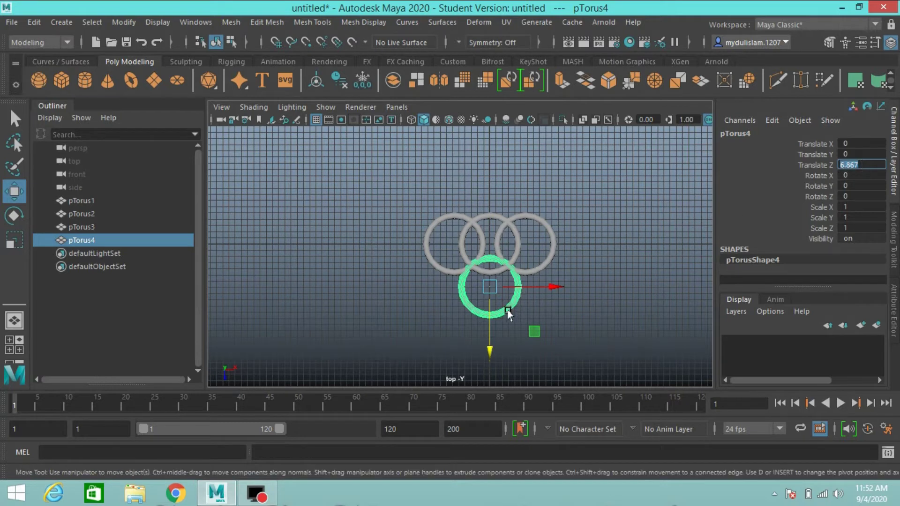
- Duplicate that ring and place the copy at Translate Z -6.867
key("ctrl+d")
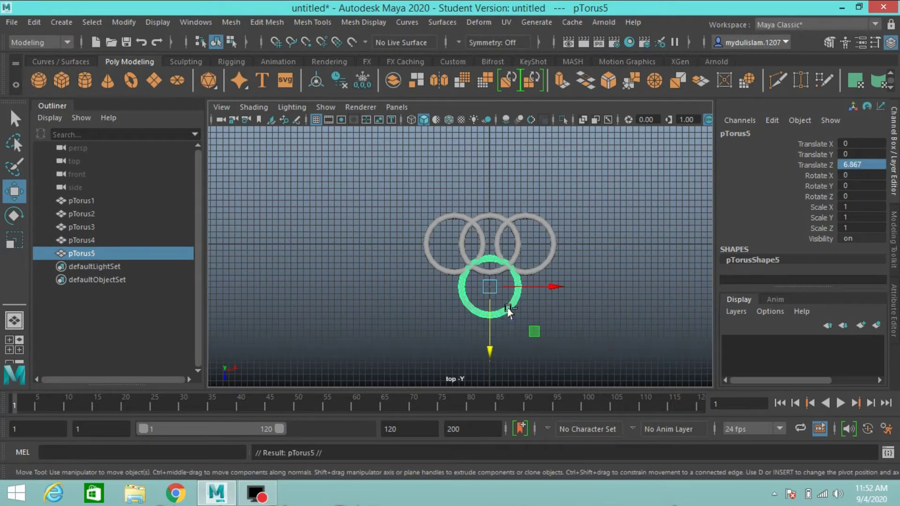
left_click(859, 165)
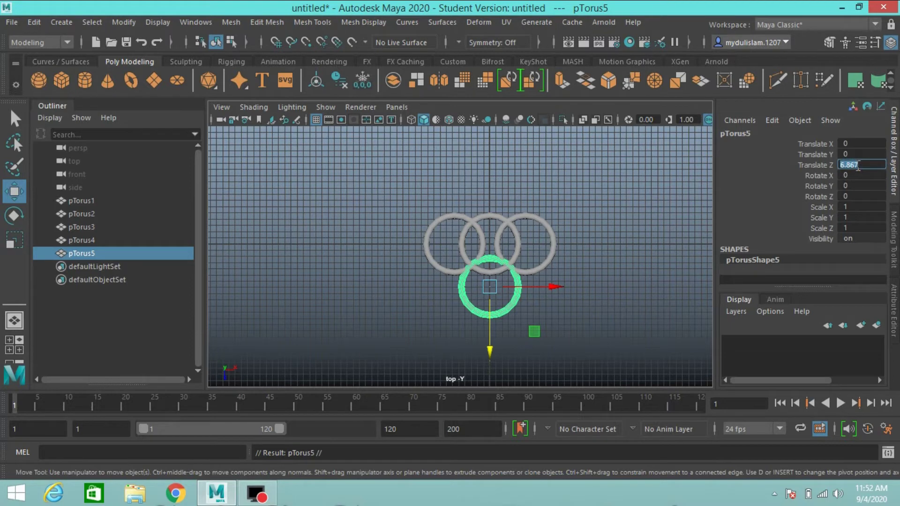
left_click(860, 164)
type("-")
key("Return")
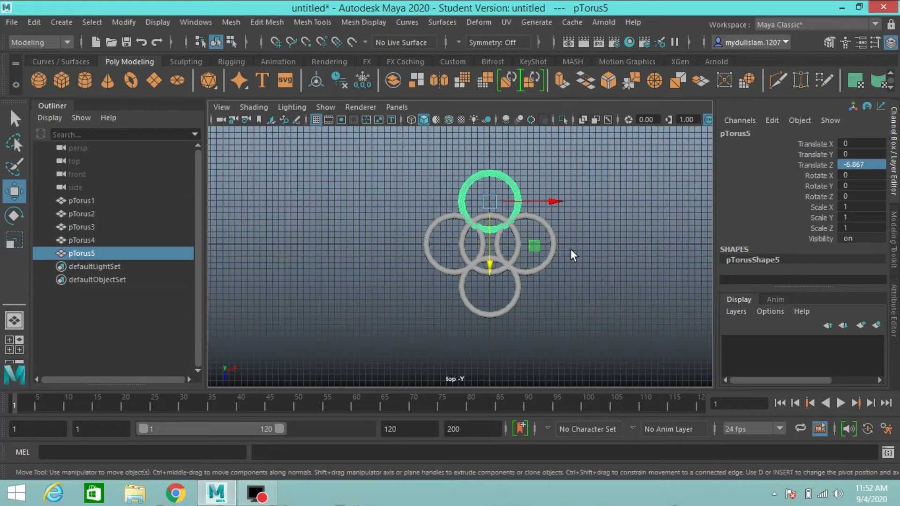
scroll(571, 249, "up", 1)
- Marquee-select all five tori and merge them with Mesh > Combine into pTorus6
left_click_drag(344, 162, 599, 357)
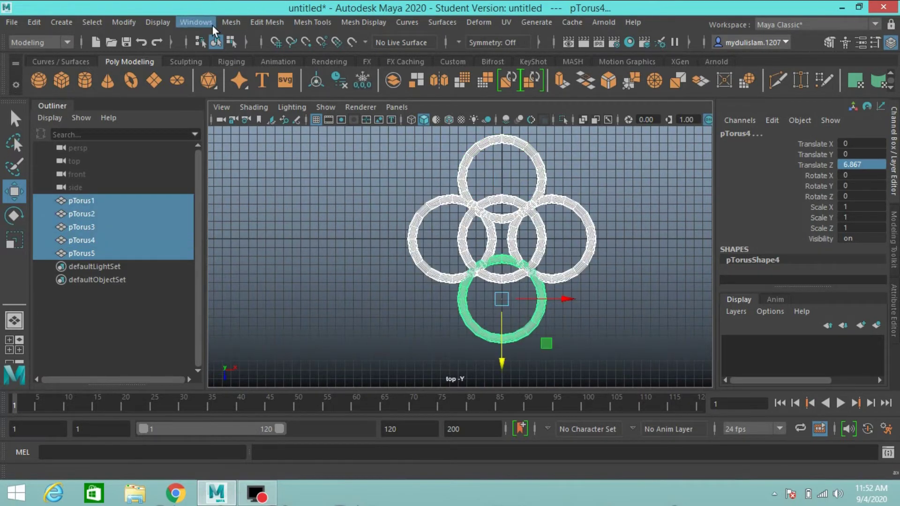
left_click(229, 21)
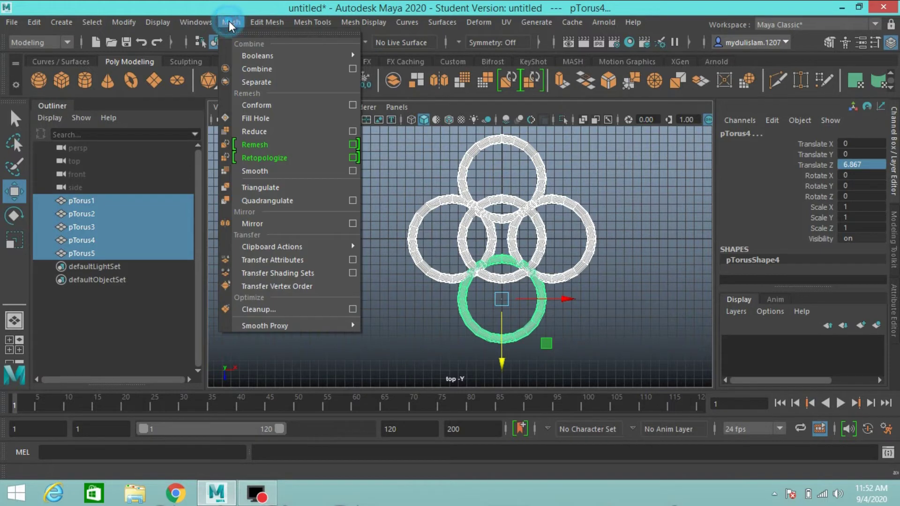
left_click(268, 66)
left_click(35, 22)
mouse_move(72, 177)
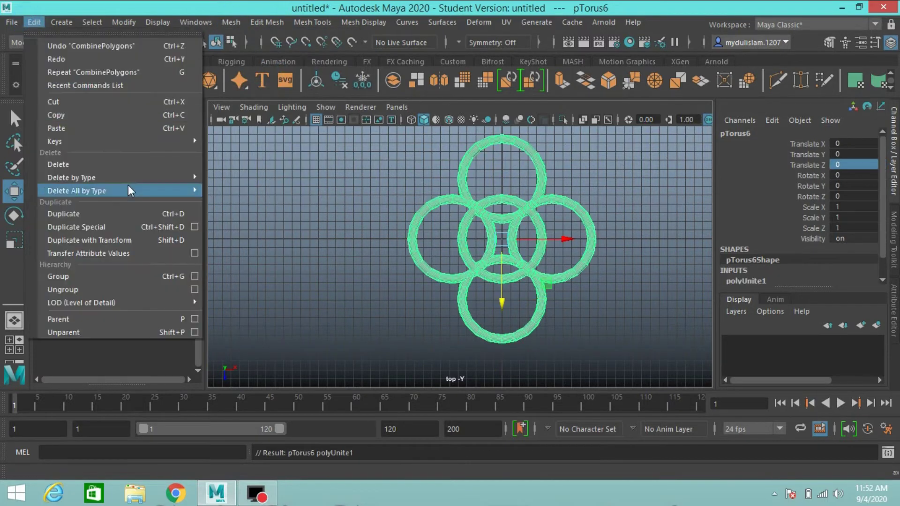
- Delete pTorus6's construction history and assign it a new Phong material
left_click(232, 177)
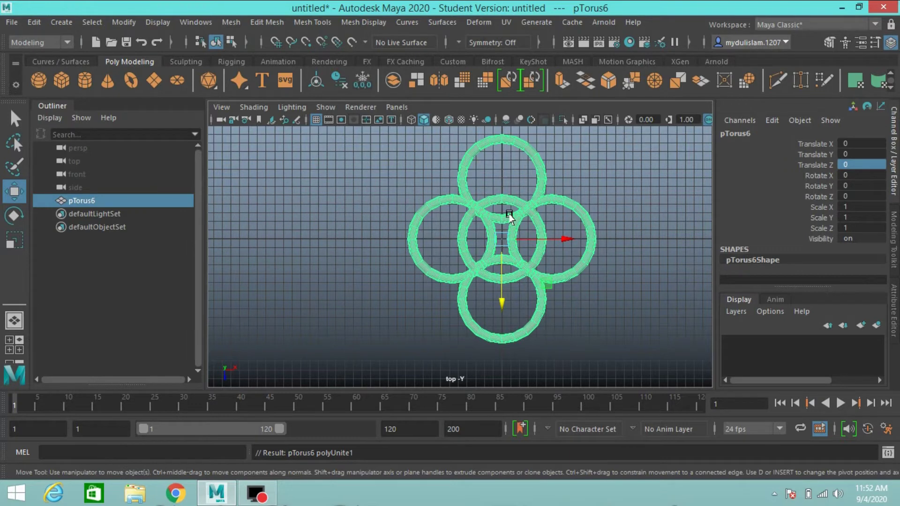
right_click_drag(508, 215, 479, 467)
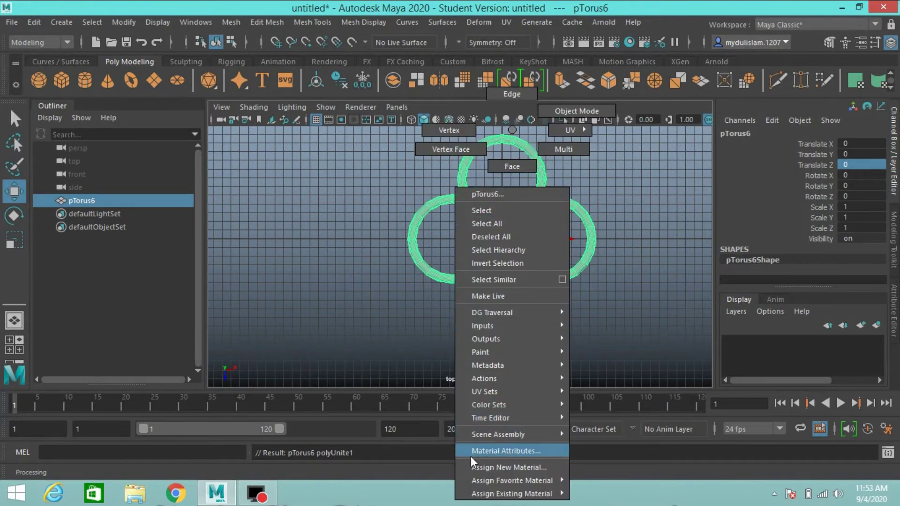
left_click(478, 468)
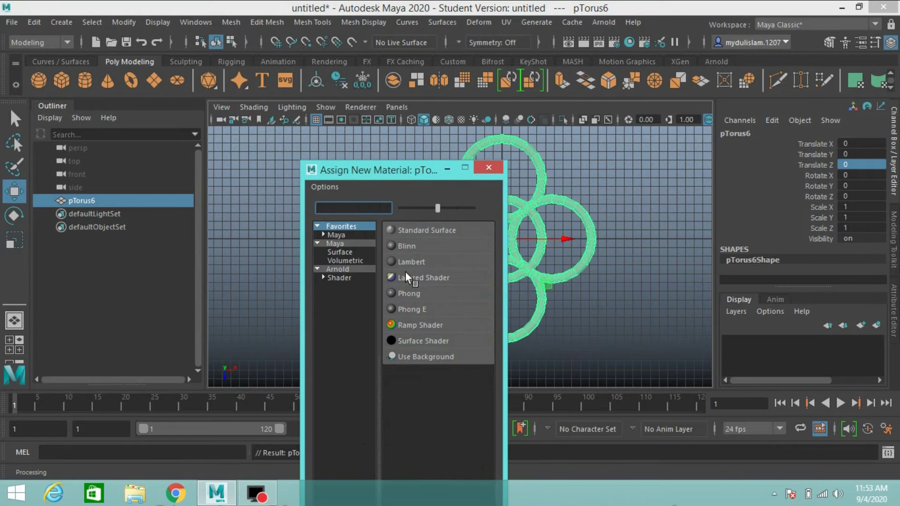
left_click(423, 295)
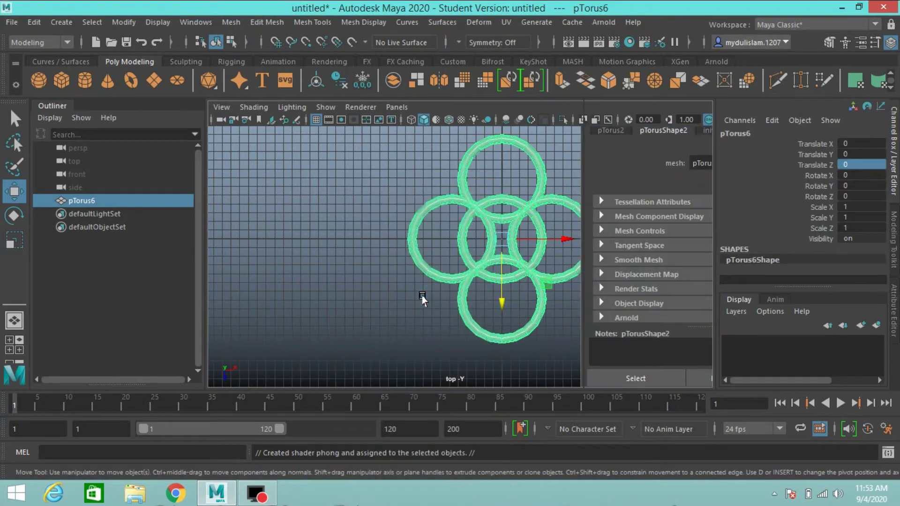
- Set the phong1 material colour to bright yellow in the colour picker
left_click(717, 131)
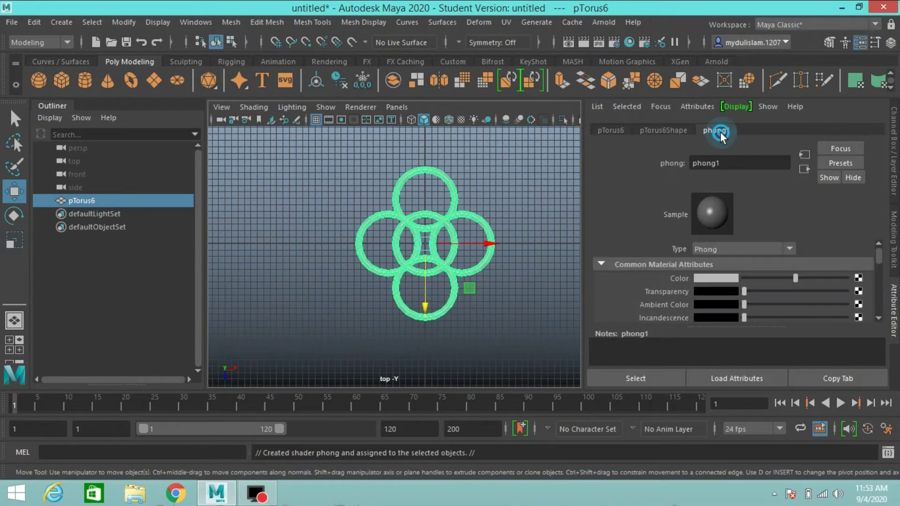
left_click(717, 279)
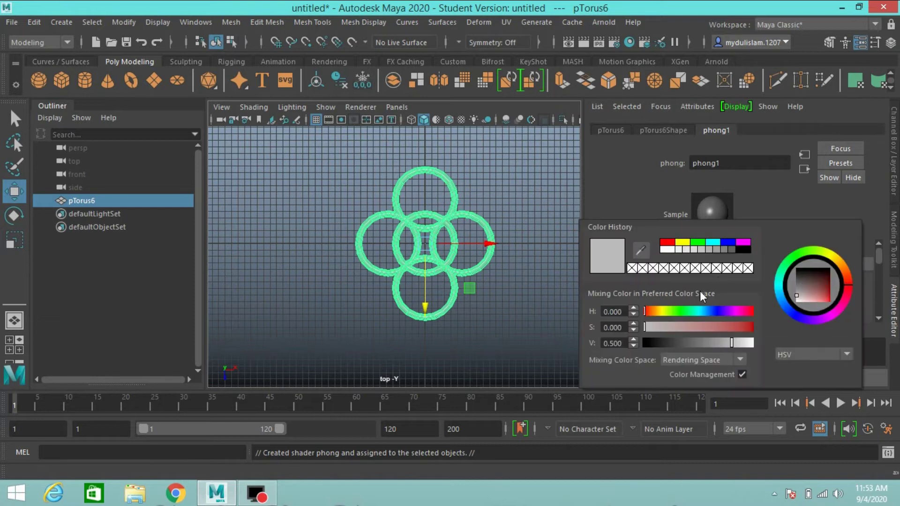
left_click(663, 311)
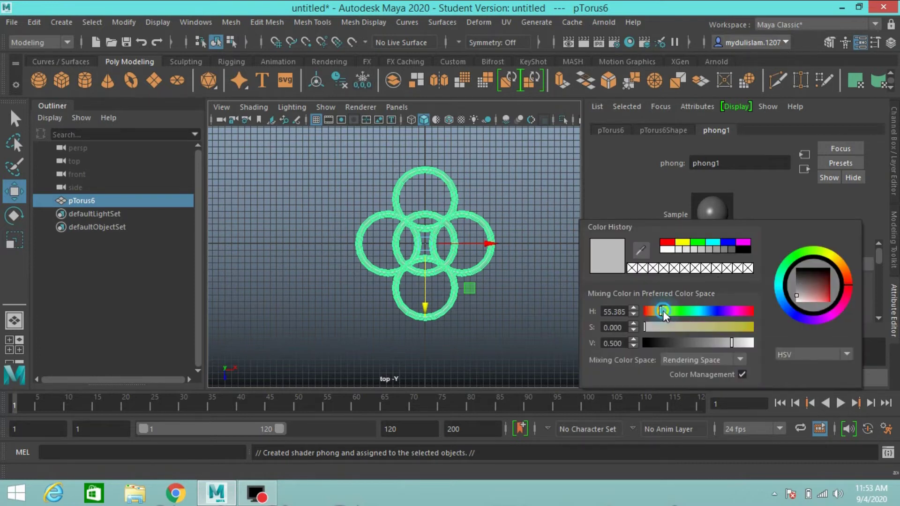
left_click(715, 326)
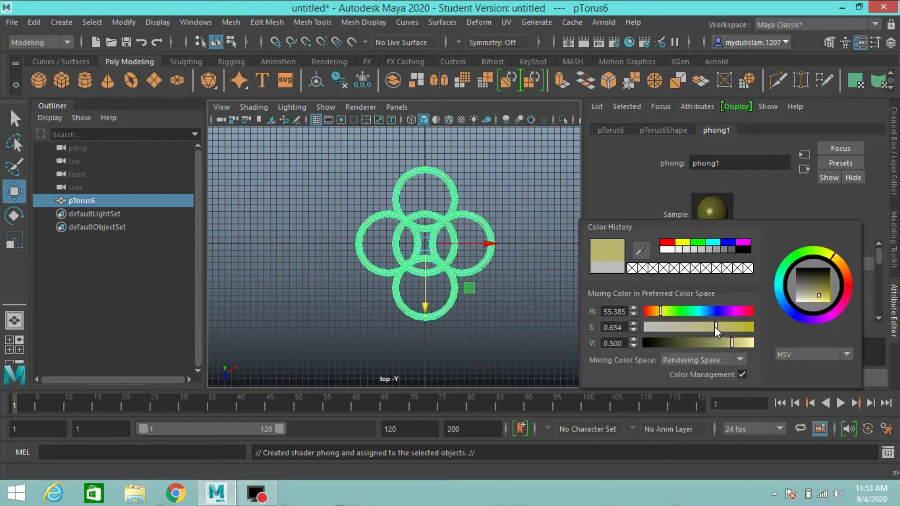
mouse_move(715, 328)
left_mouse_down()
mouse_move(741, 343)
mouse_move(730, 328)
left_mouse_up()
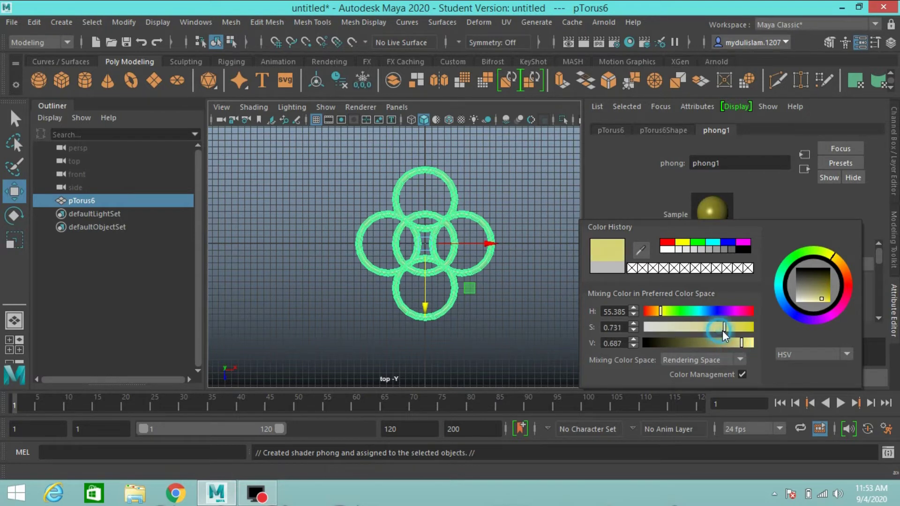
left_click(761, 340)
left_click(527, 228)
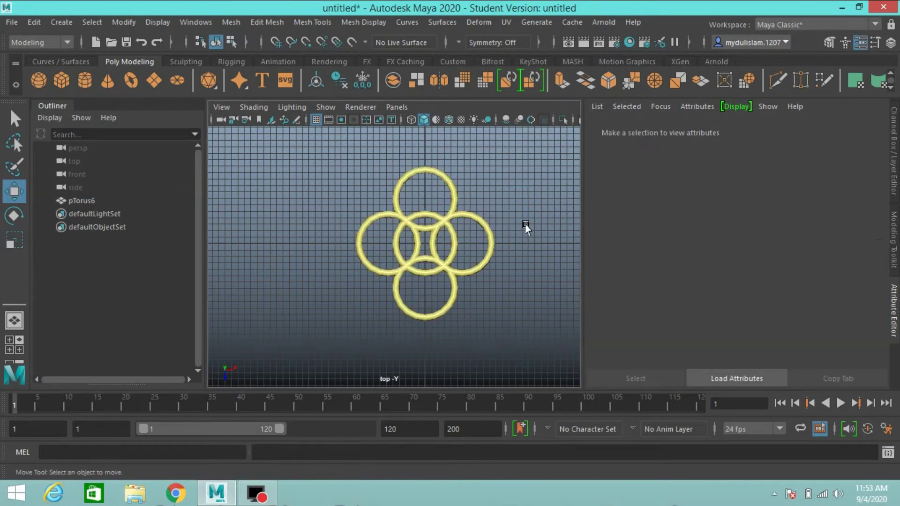
- In perspective view, add a polygon plane and scale it up to about 117
left_click(895, 158)
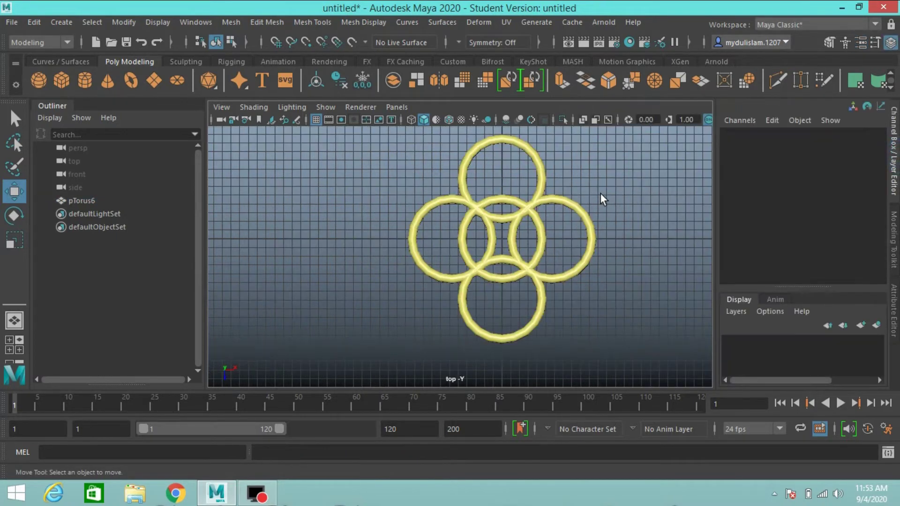
key("space")
key("space")
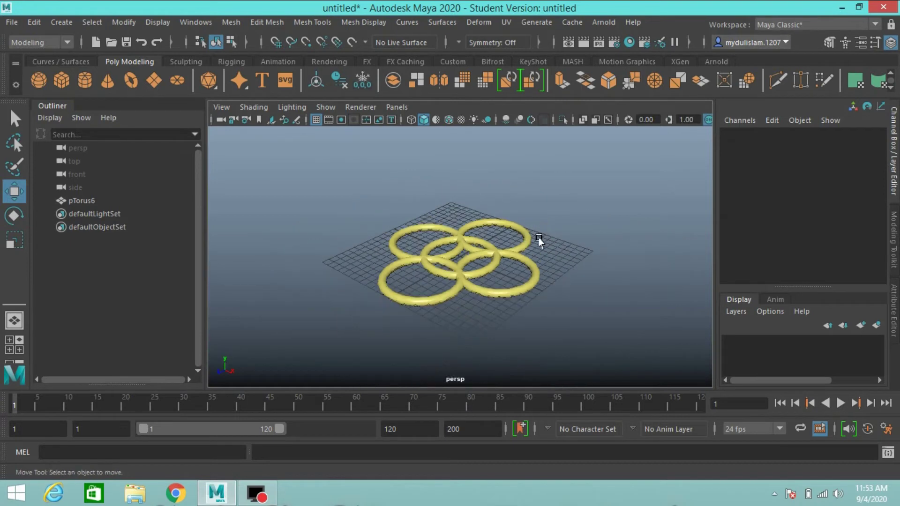
left_click_drag(541, 239, 521, 284, "alt")
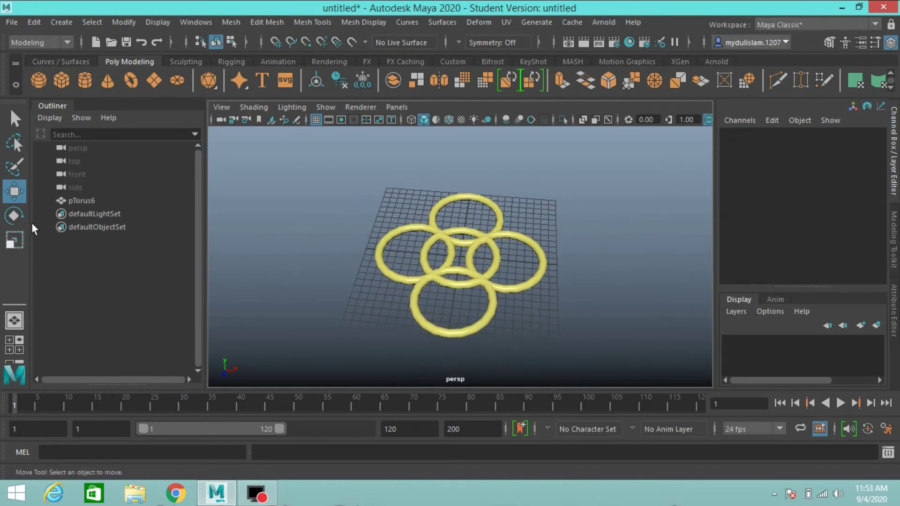
left_click(154, 82)
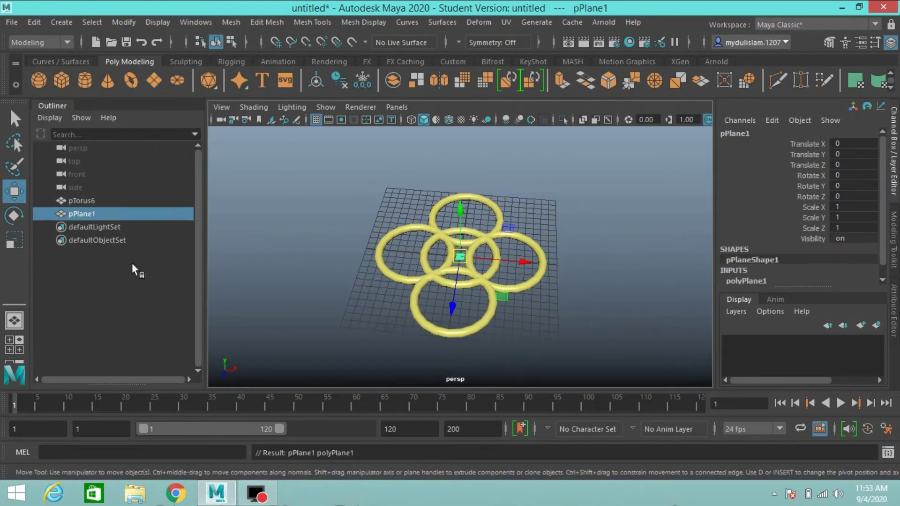
key("r")
left_click_drag(458, 257, 475, 289)
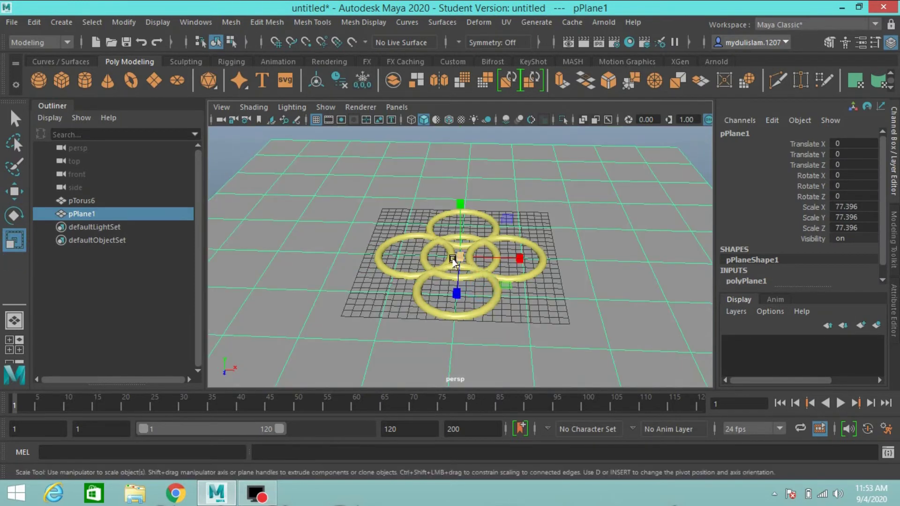
left_click_drag(458, 257, 555, 294)
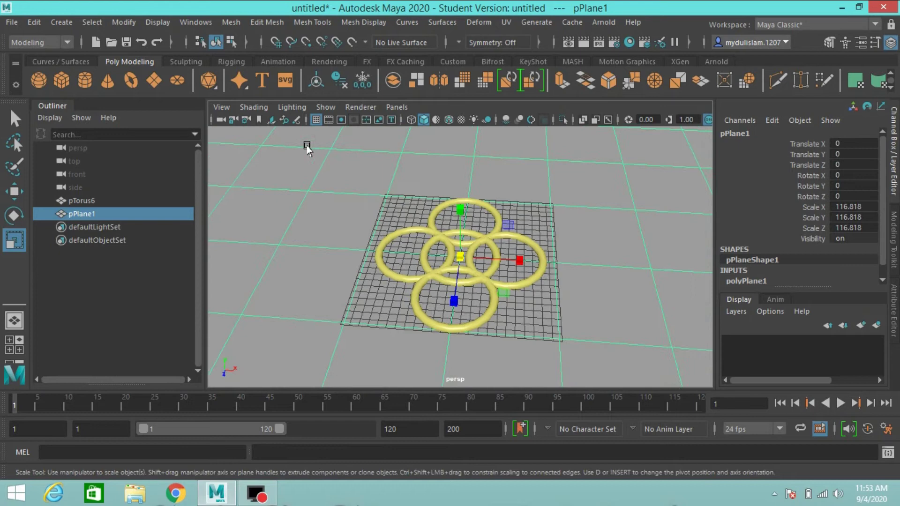
- Hide the grid and move pTorus6 left to Translate X -26.153
key("4")
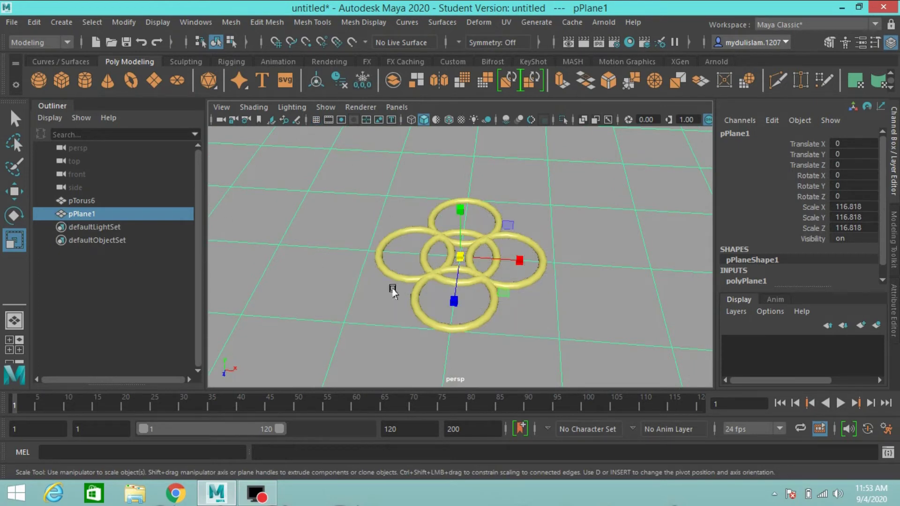
left_click(411, 293)
key("w")
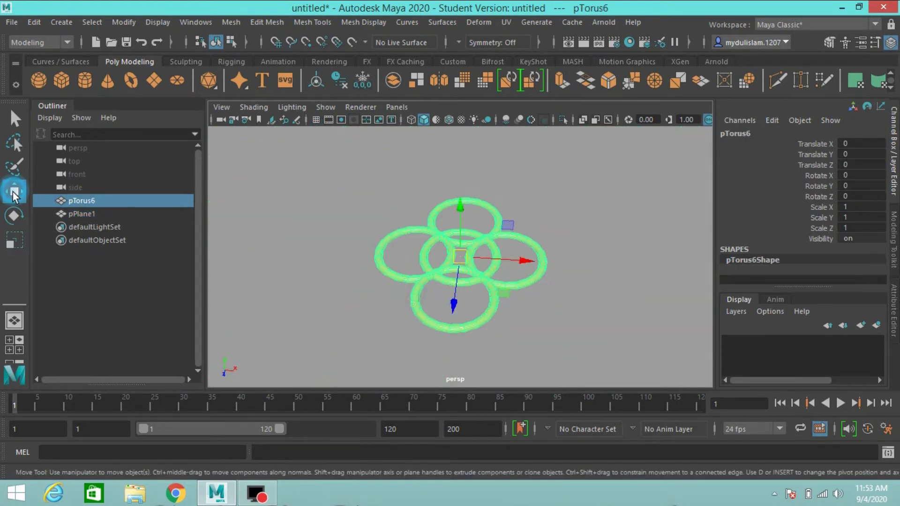
left_click_drag(492, 264, 310, 251)
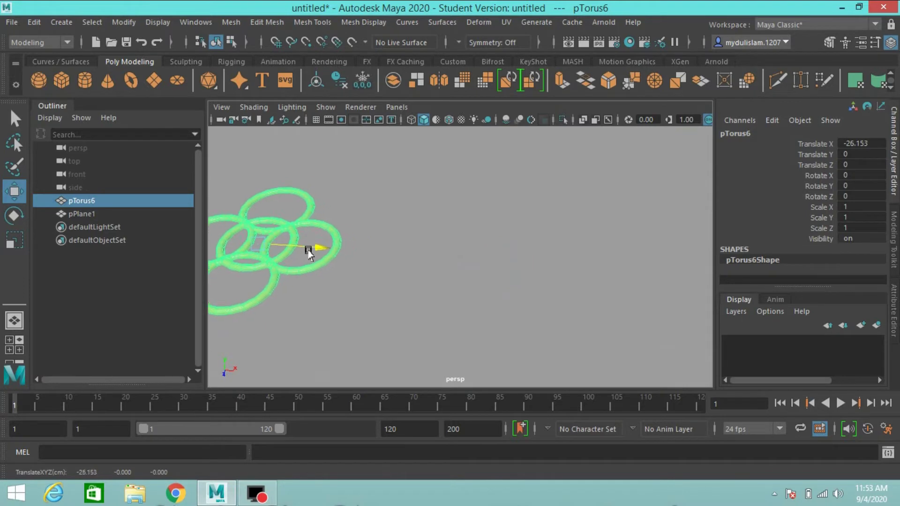
middle_click_drag(411, 281, 423, 277, "alt")
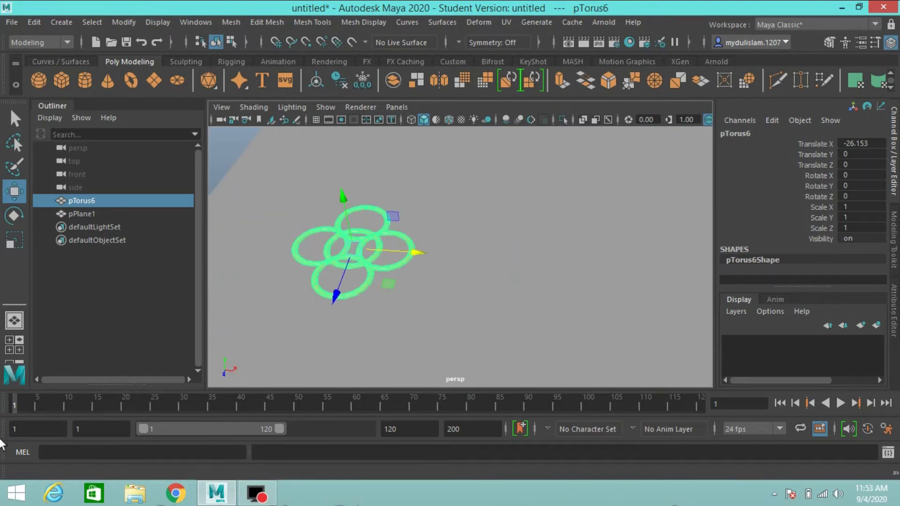
- Search the Start apps for 'char' and launch Character Map
left_click(17, 492)
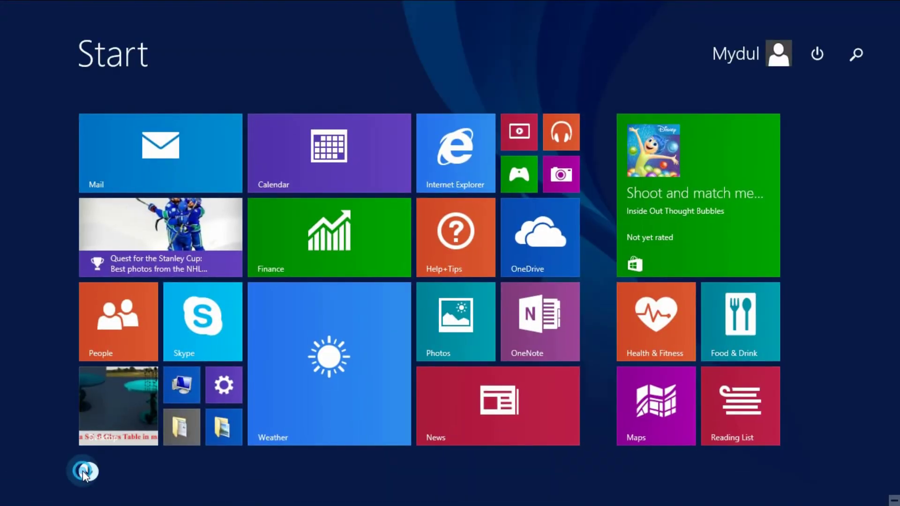
left_click(82, 470)
left_click(710, 53)
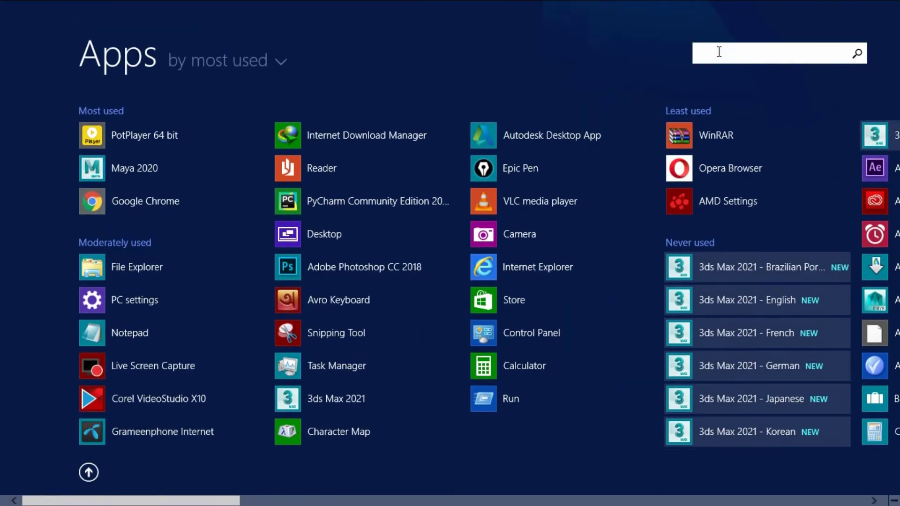
type("ch")
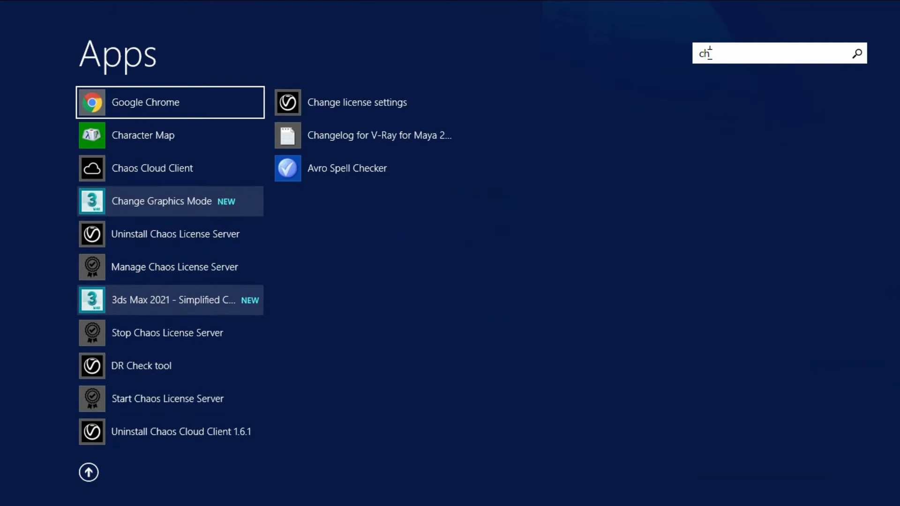
type("ar")
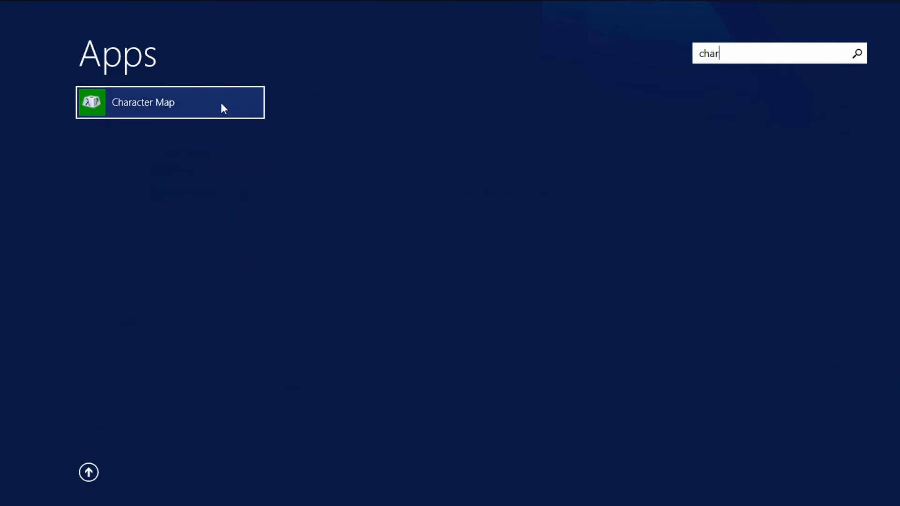
left_click(185, 102)
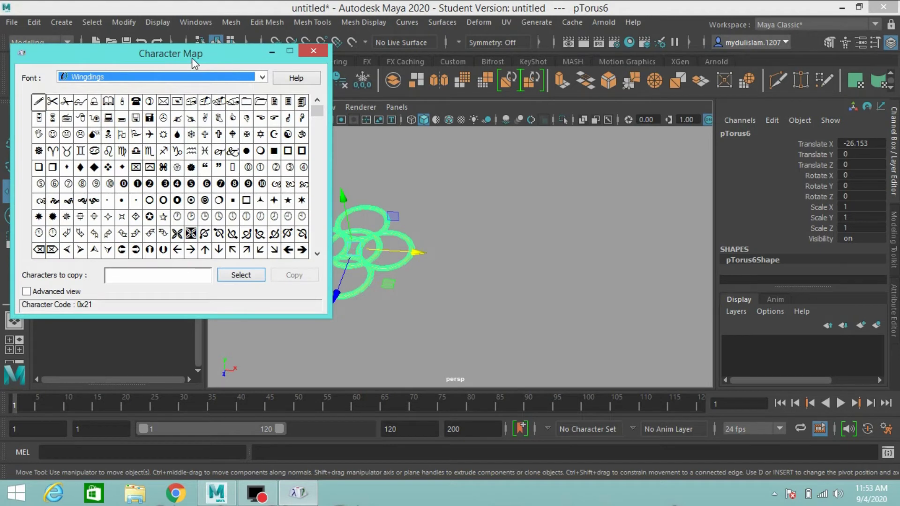
- Copy the Wingdings curly ornament 0x96 to the clipboard in Character Map
left_click(263, 77)
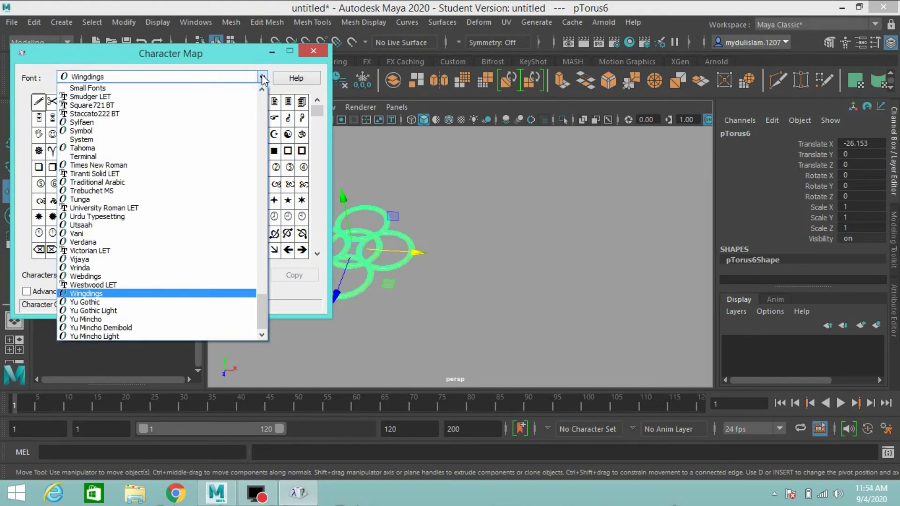
left_click(135, 295)
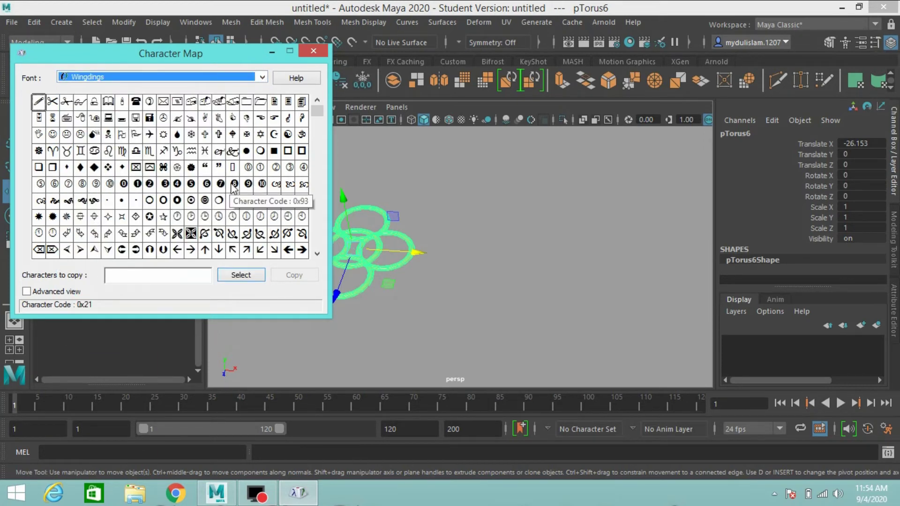
left_click(276, 185)
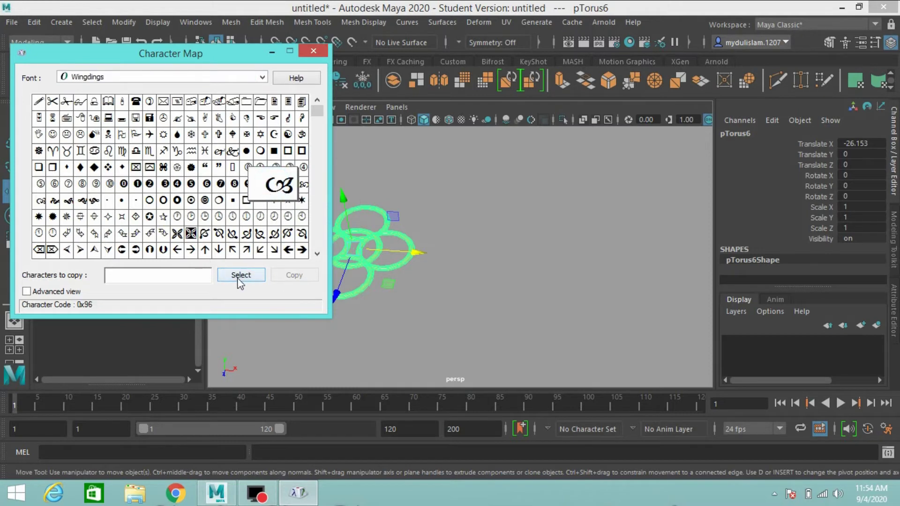
left_click(294, 275)
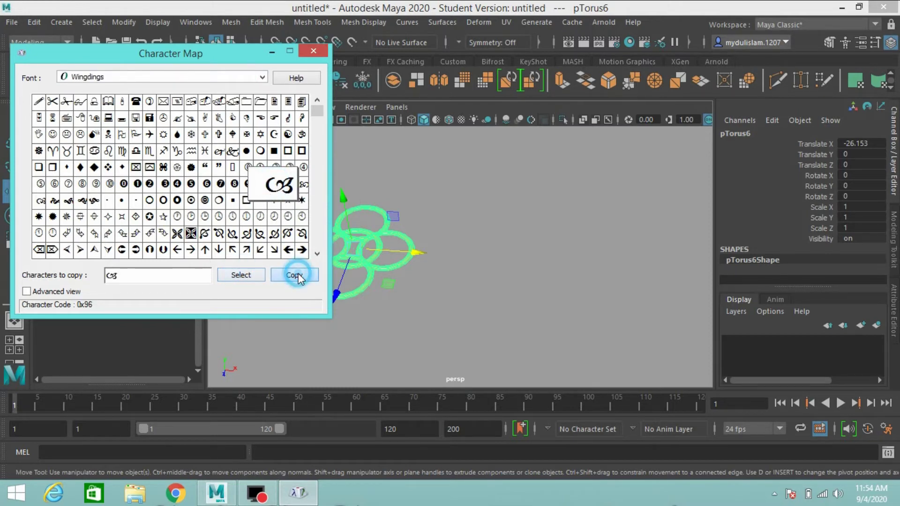
- Minimize Character Map and create a 3D Type object, showing its type1 settings
left_click(276, 51)
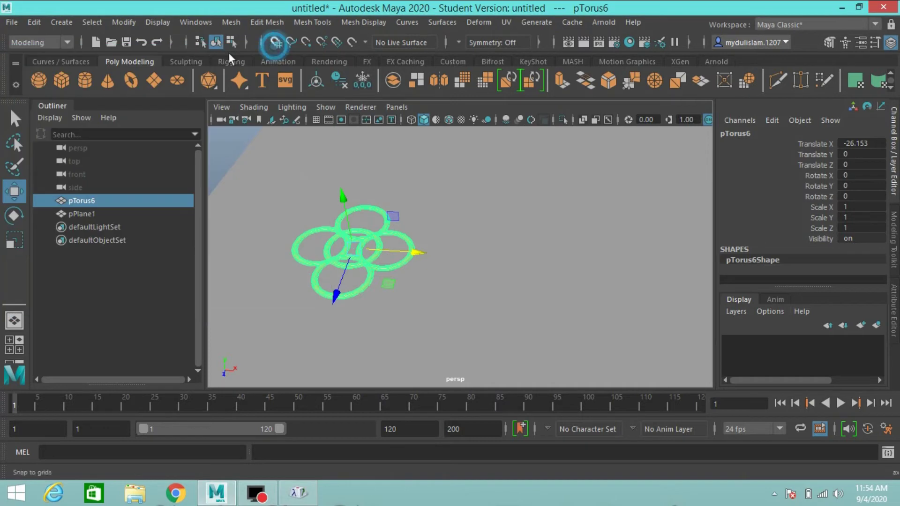
left_click(62, 22)
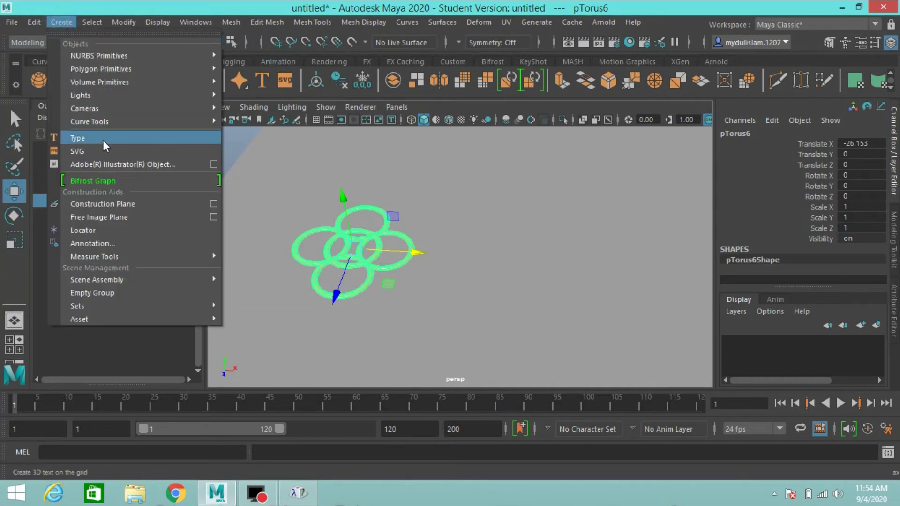
left_click(77, 138)
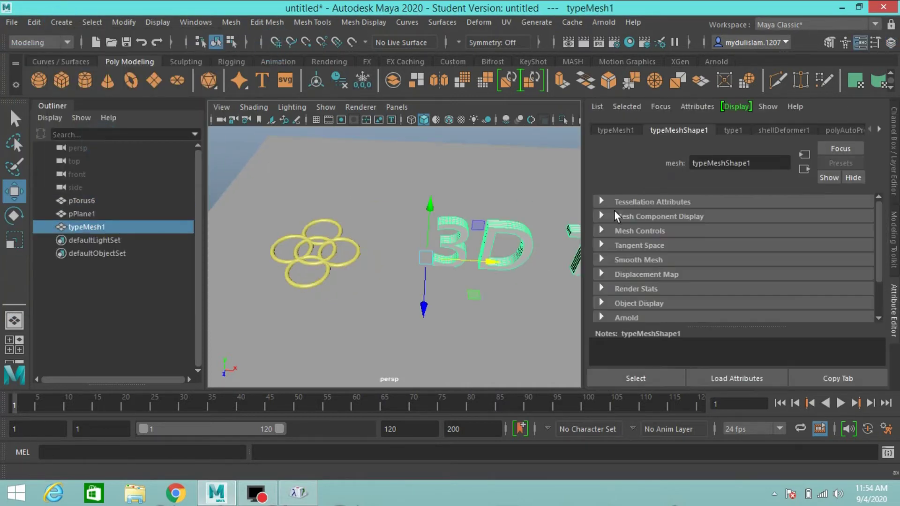
left_click(732, 132)
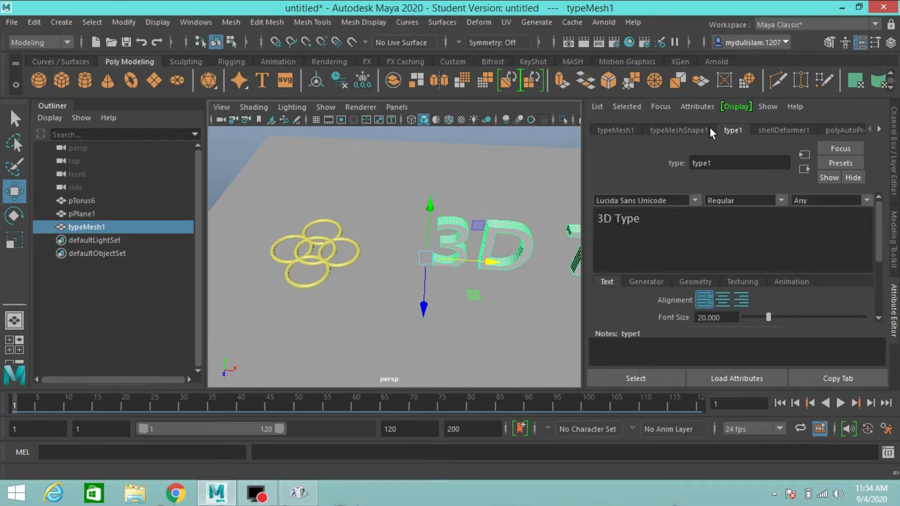
- Replace the '3D Type' text with the pasted glyph and set the font to Wingdings
left_click_drag(653, 218, 597, 218)
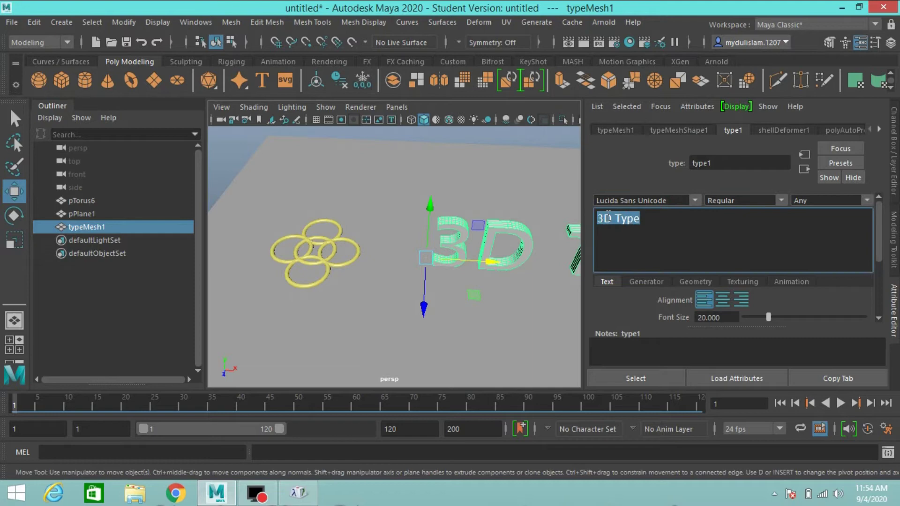
type("-")
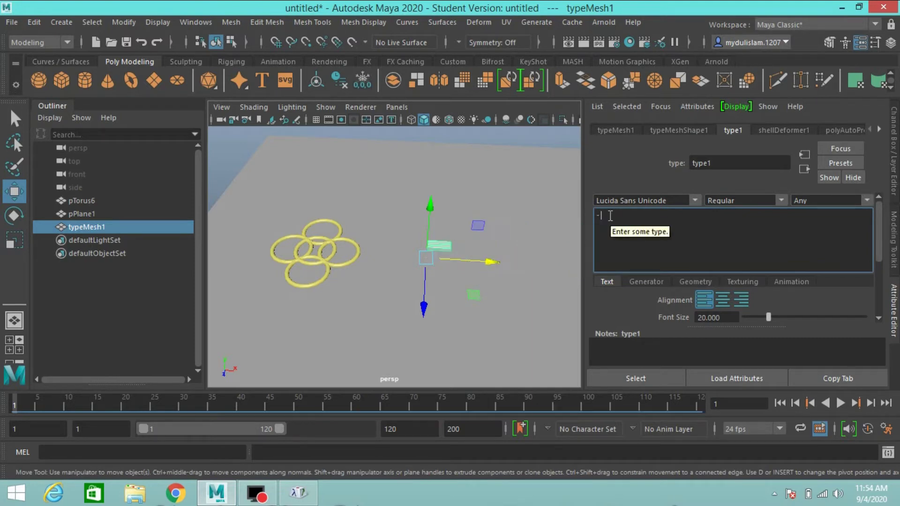
left_click(697, 202)
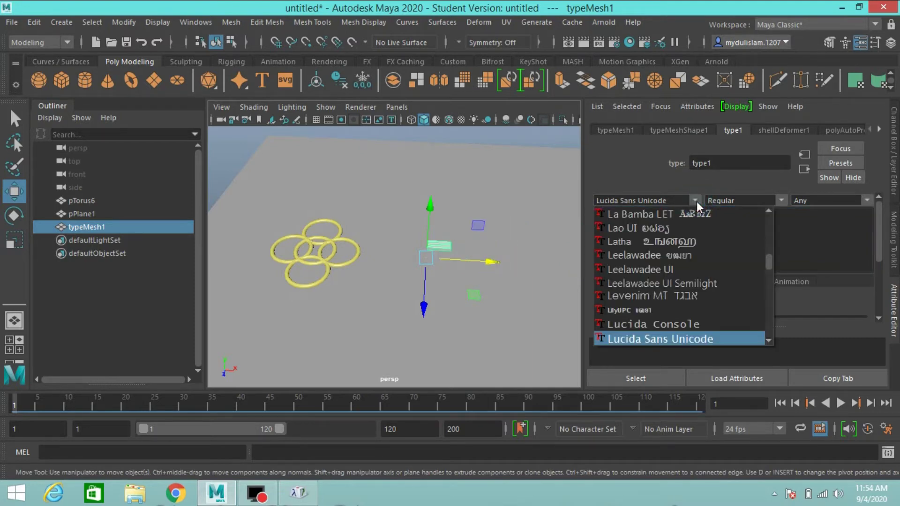
scroll(692, 208, "down", 5)
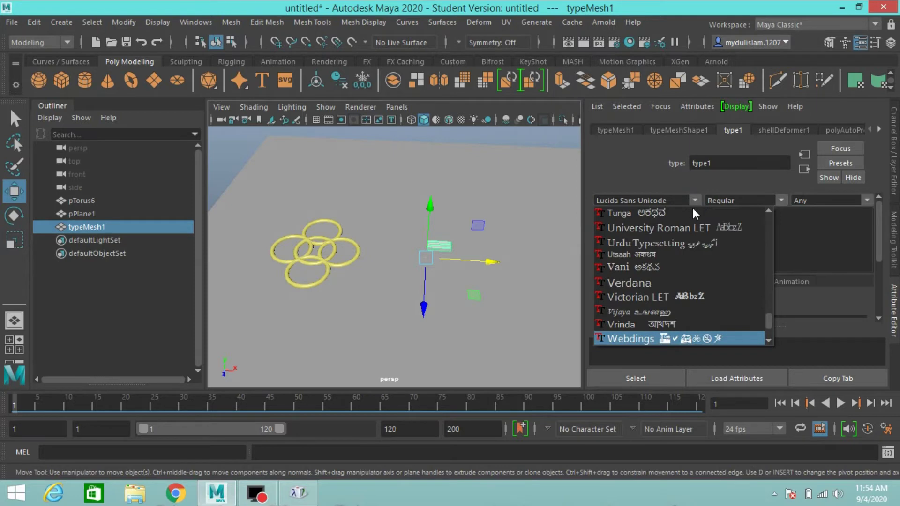
left_click(649, 322)
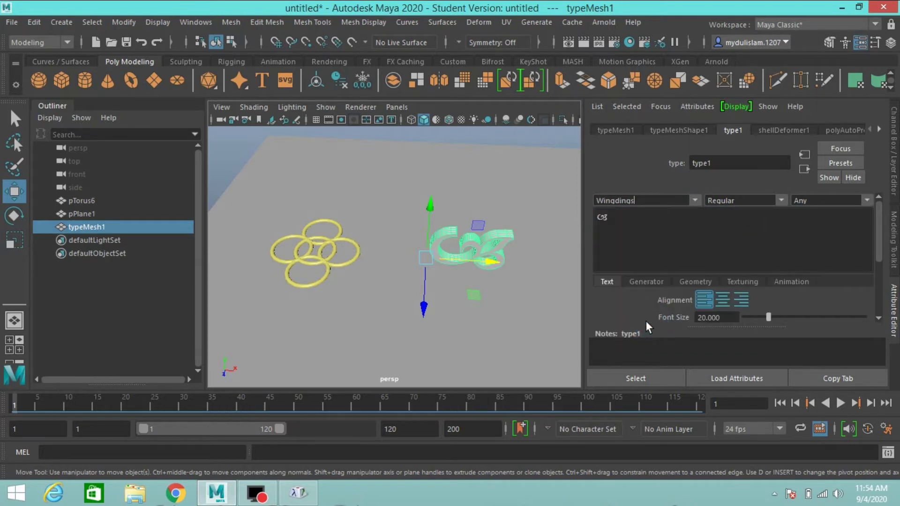
left_click_drag(509, 299, 503, 273, "alt")
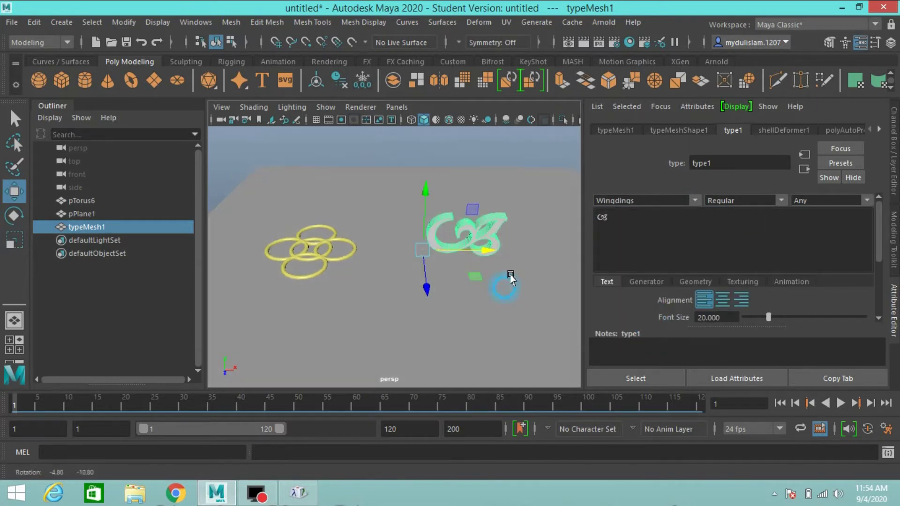
scroll(502, 273, "up", 1)
scroll(501, 278, "up", 1)
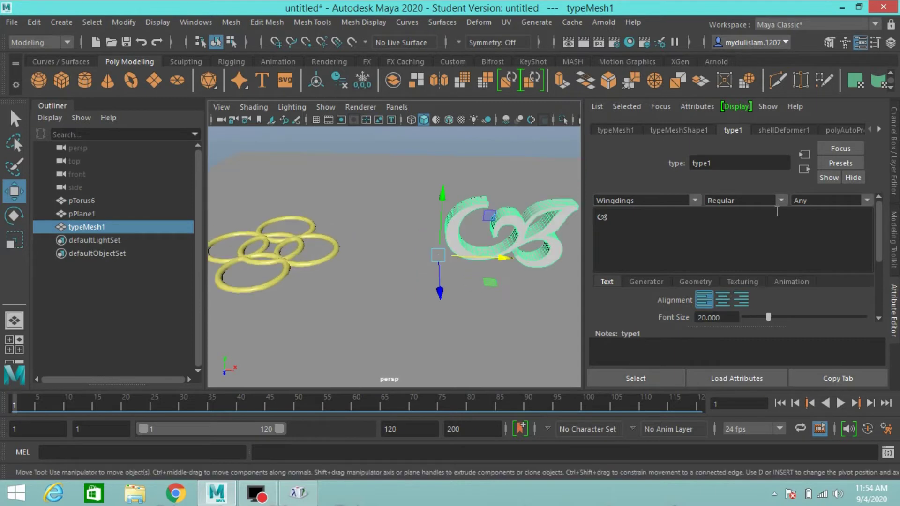
left_click(893, 151)
left_click_drag(658, 256, 610, 252, "alt")
middle_click_drag(610, 250, 519, 242, "alt")
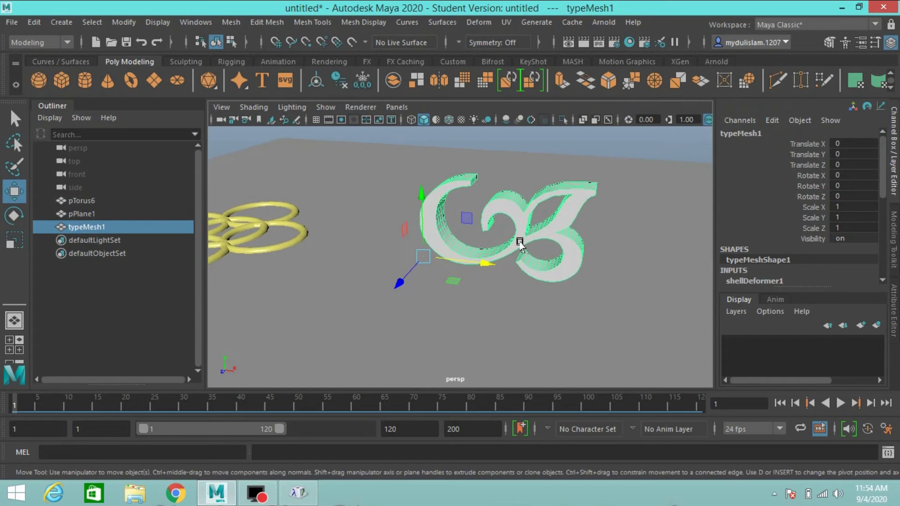
- Duplicate the ornament type mesh and rotate the copy -180° in Y
key("ctrl+d")
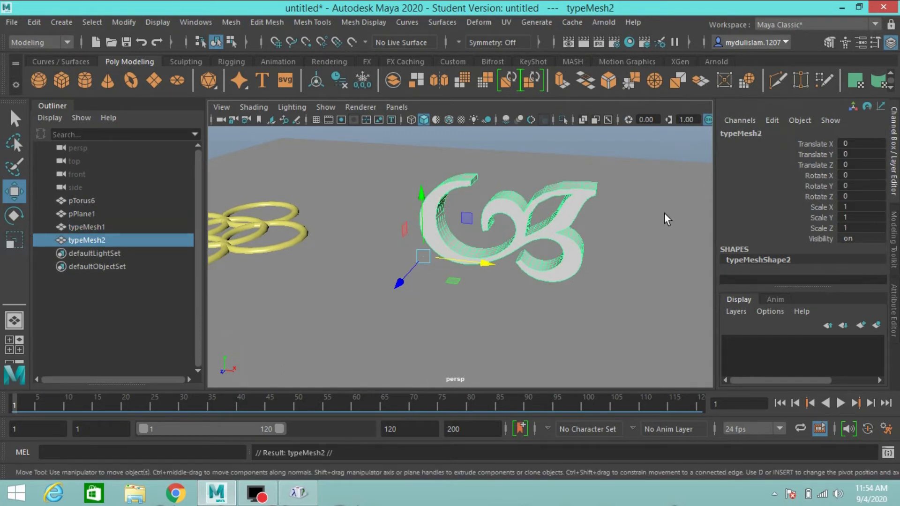
left_click(15, 216)
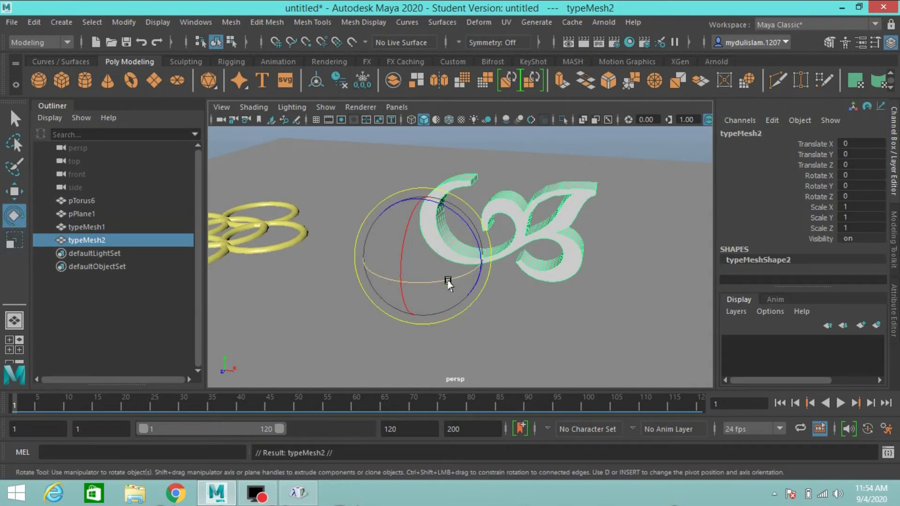
left_click_drag(423, 256, 409, 284)
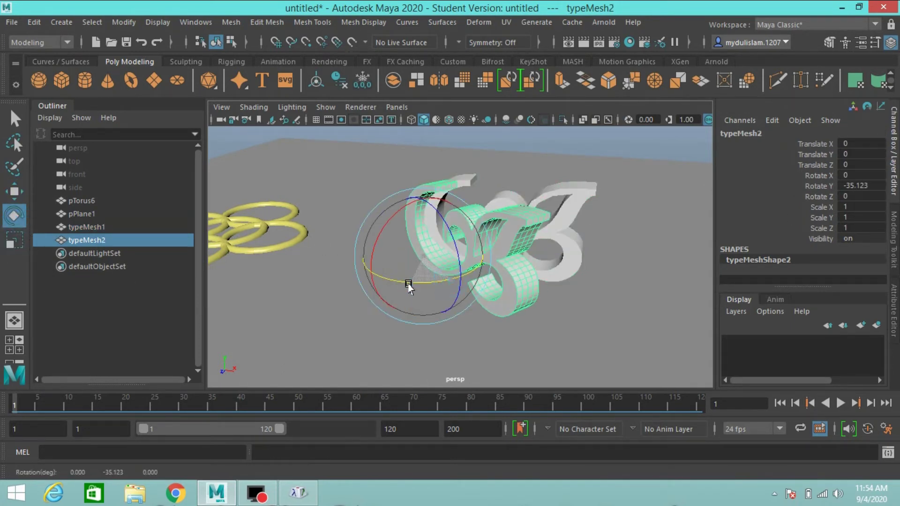
left_click(853, 185)
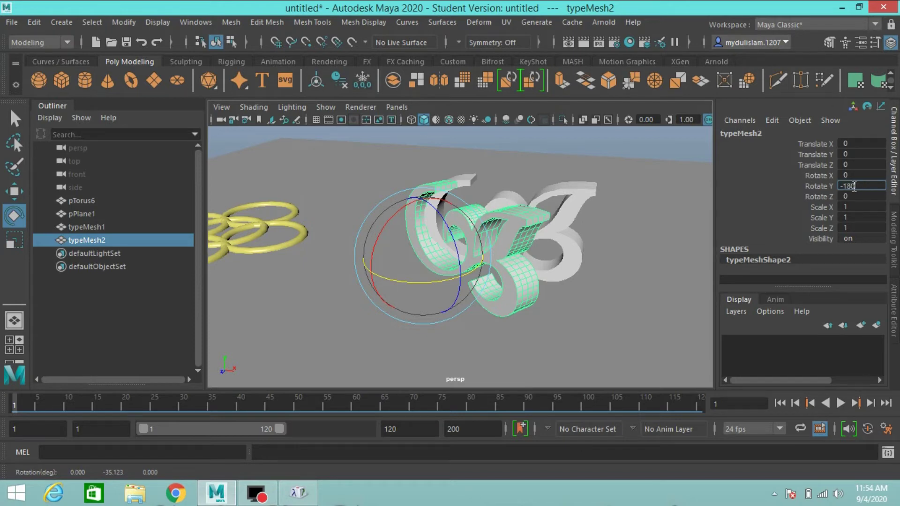
type("-180")
key("Return")
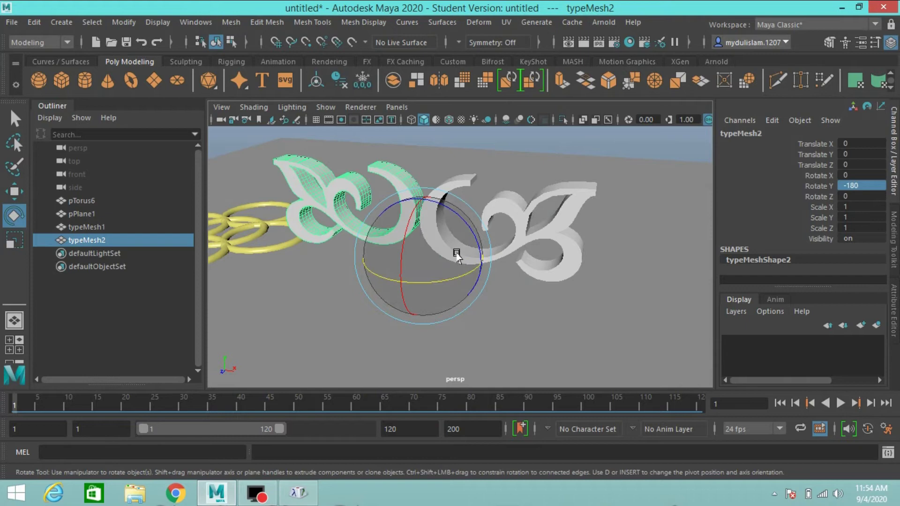
- In top view, move typeMesh2 beside the first ornament to X 3.077, Z 2.534
left_click_drag(456, 253, 440, 250, "alt")
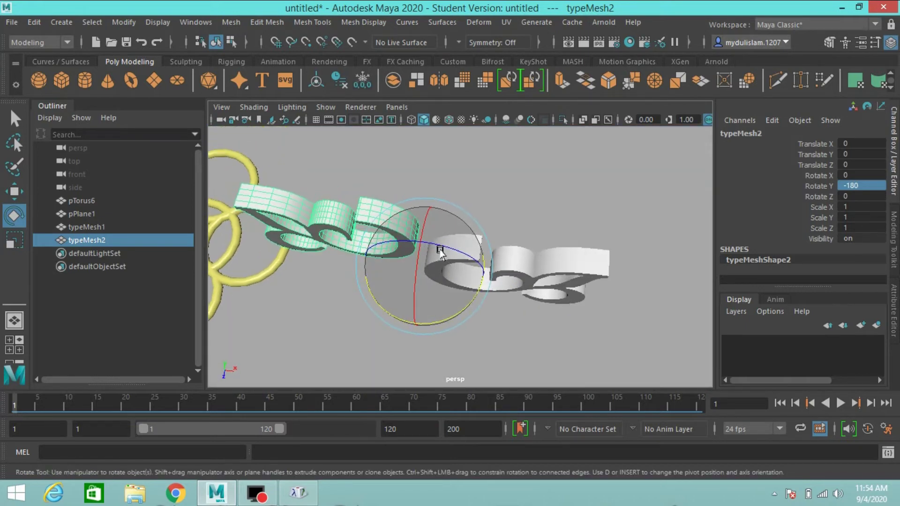
key("space")
key("space")
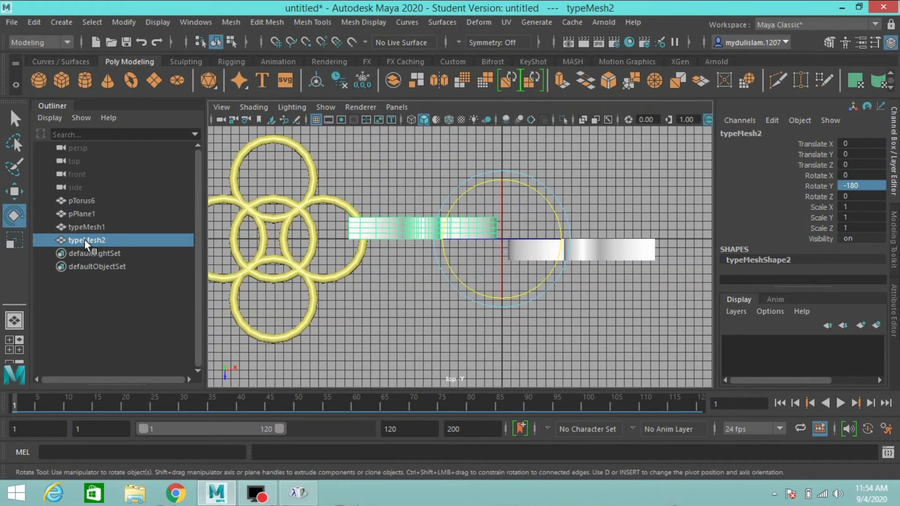
key("w")
left_click_drag(502, 304, 502, 327)
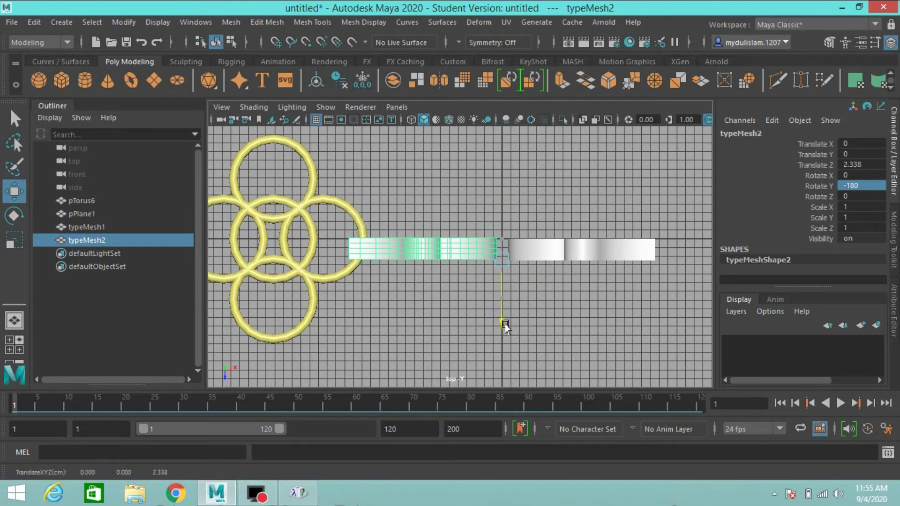
left_click(448, 124)
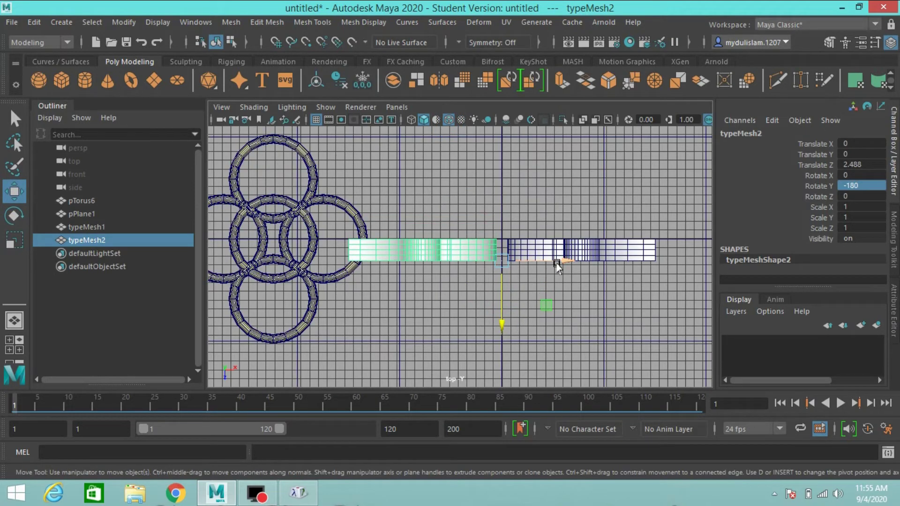
left_click_drag(557, 266, 582, 271)
scroll(563, 301, "up", 3)
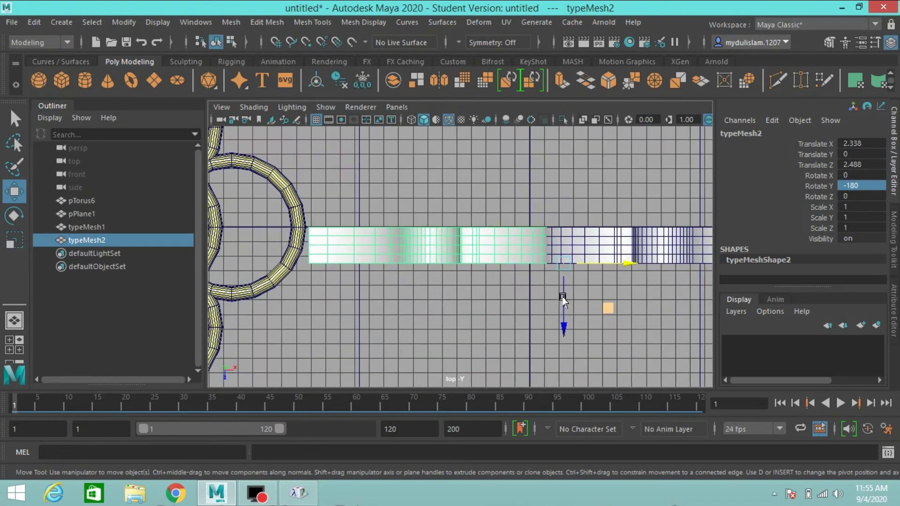
left_click_drag(564, 302, 567, 322)
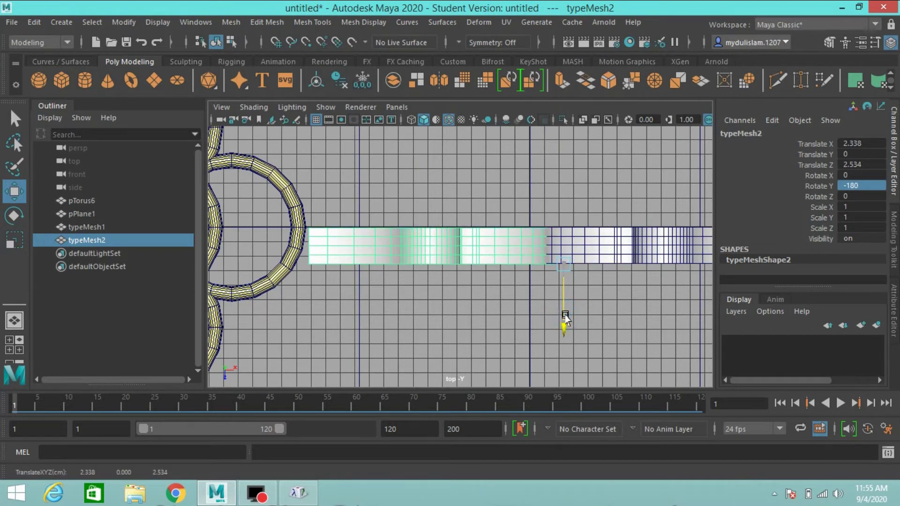
key("space")
key("space")
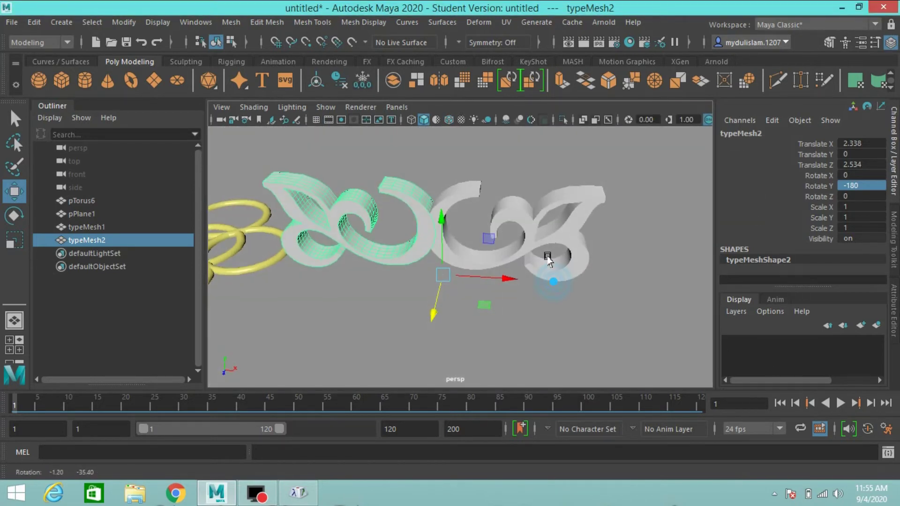
mouse_move(547, 304)
left_mouse_down("alt")
mouse_move(528, 304)
mouse_move(529, 264)
mouse_move(516, 273)
left_mouse_up("alt")
mouse_move(492, 225)
left_mouse_down("alt")
mouse_move(454, 339)
mouse_move(548, 274)
left_mouse_up("alt")
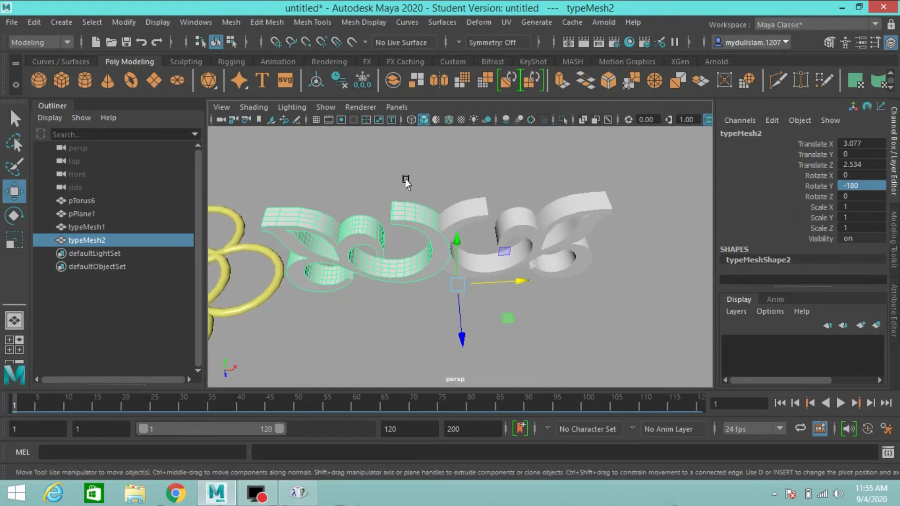
mouse_move(408, 181)
left_mouse_down()
mouse_move(518, 287)
mouse_move(521, 274)
left_mouse_up()
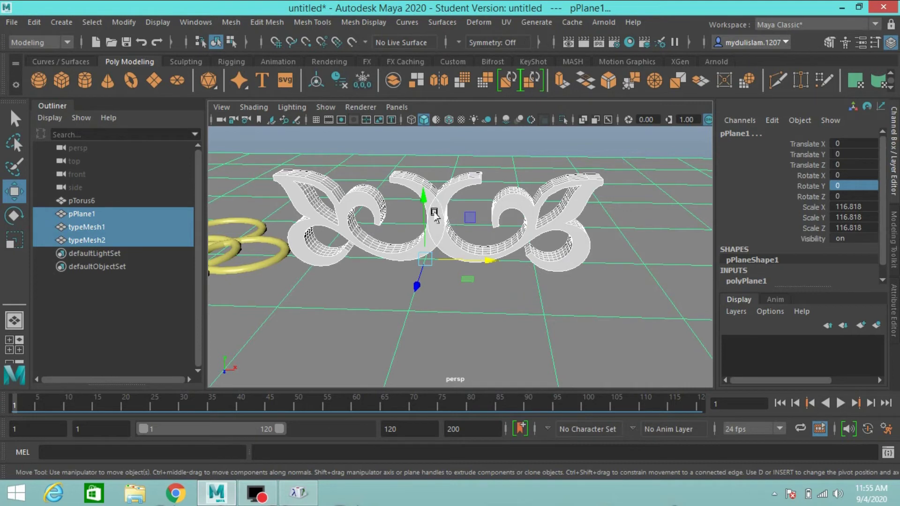
- Combine typeMesh1 and typeMesh2 into a single mesh, typeMesh3
left_click(435, 212)
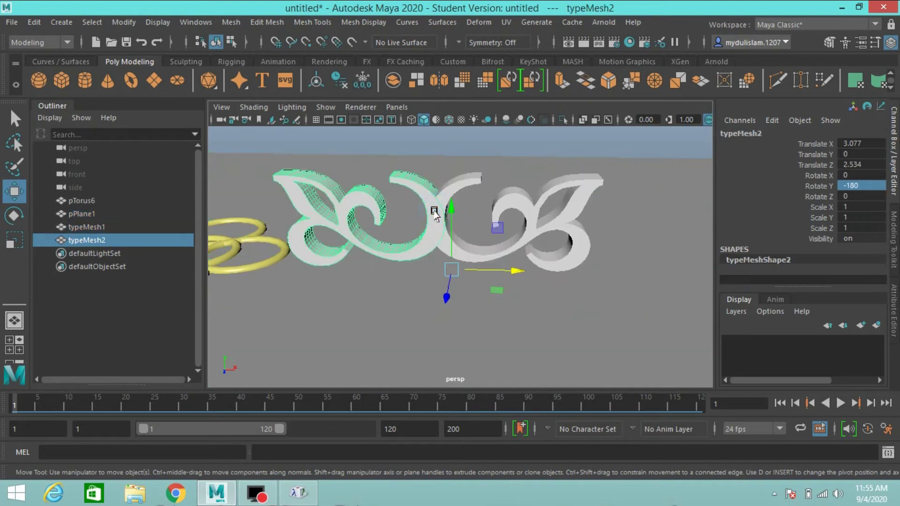
left_click(543, 200, "shift")
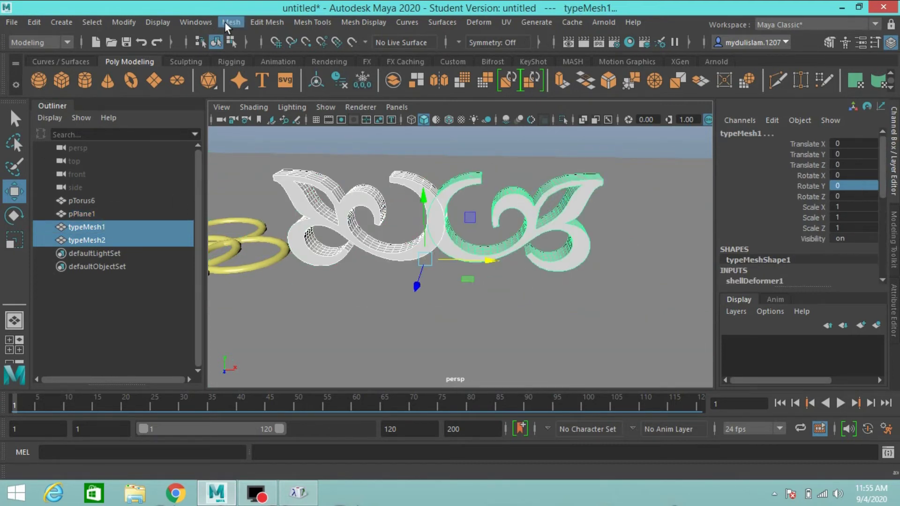
left_click(226, 22)
left_click(383, 42)
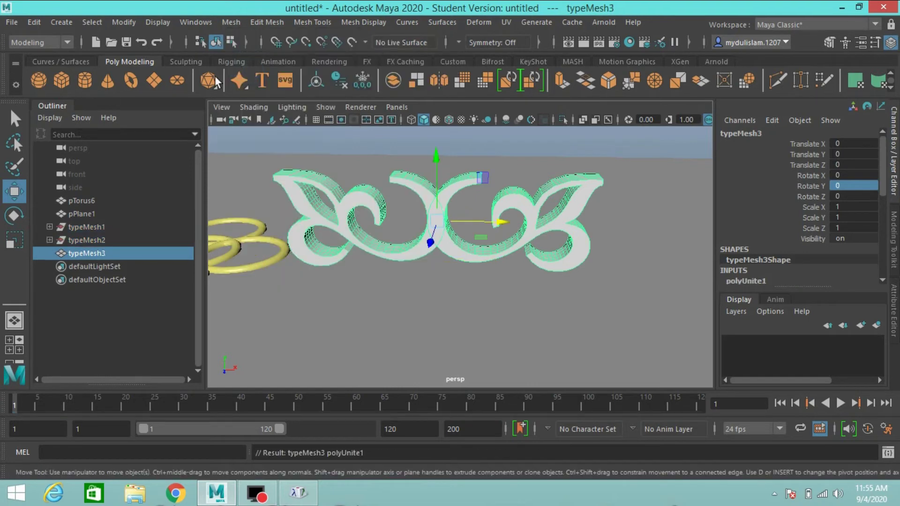
- Delete the construction history of typeMesh3
left_click(34, 22)
mouse_move(72, 177)
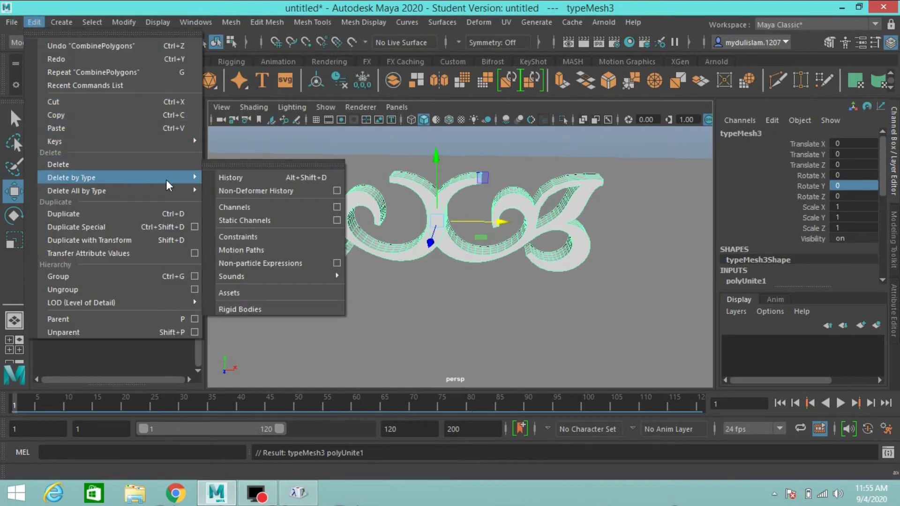
left_click(230, 177)
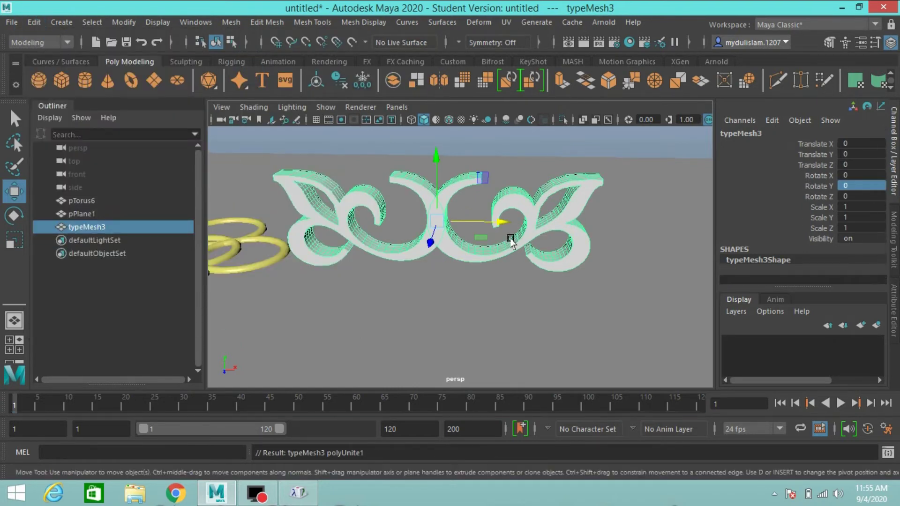
right_click(432, 215)
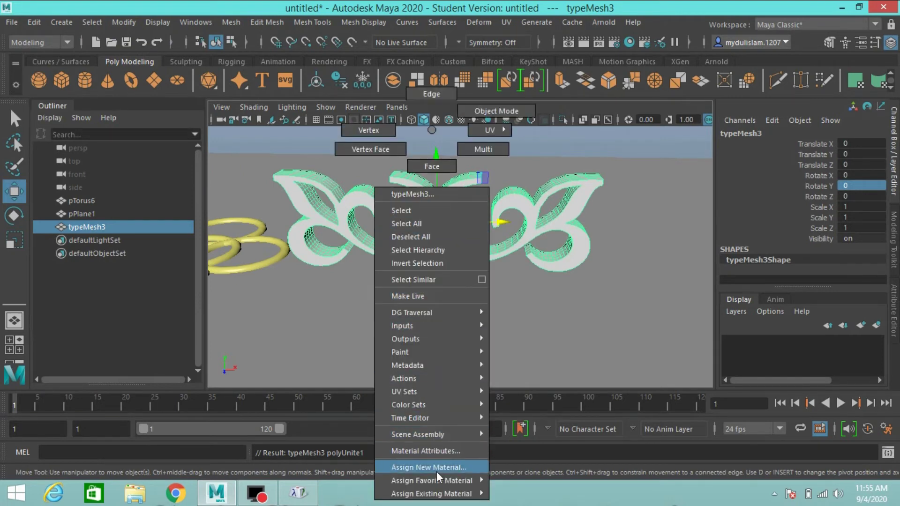
mouse_move(431, 494)
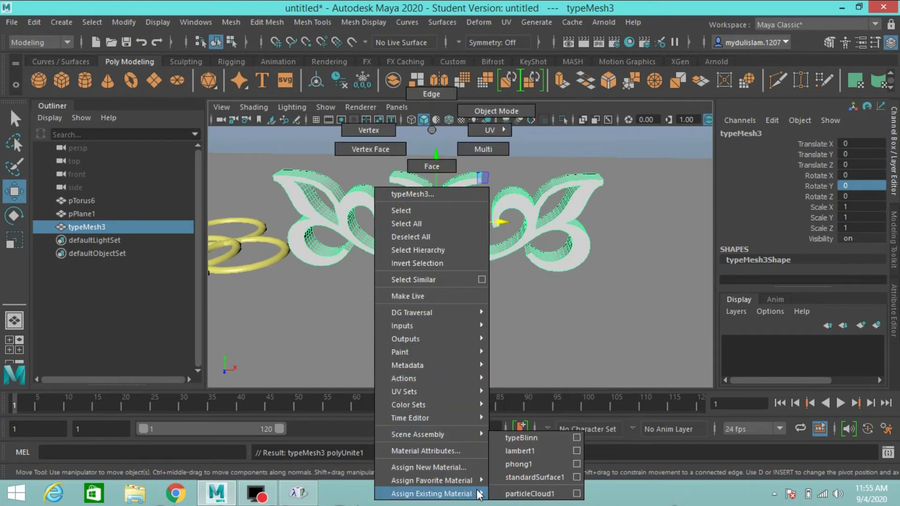
- Assign the existing yellow phong1 material to the combined ornament
left_click(518, 464)
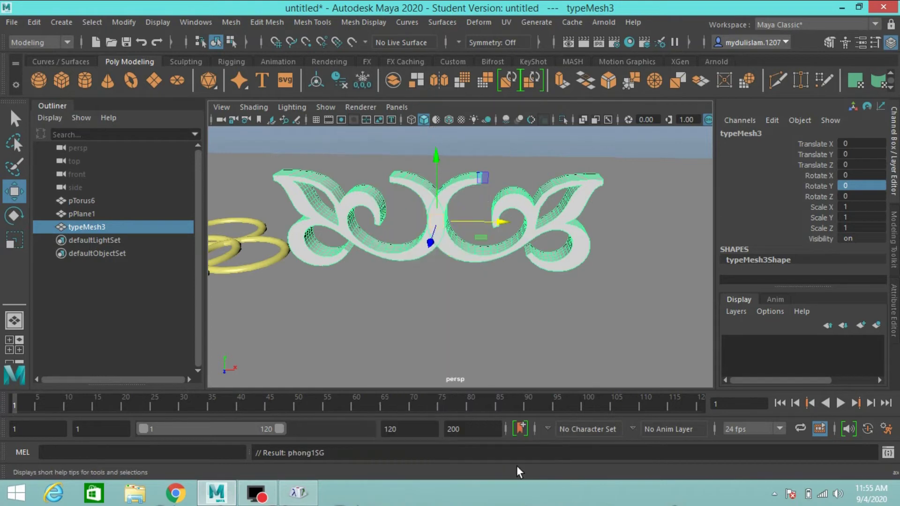
scroll(417, 328, "down", 3)
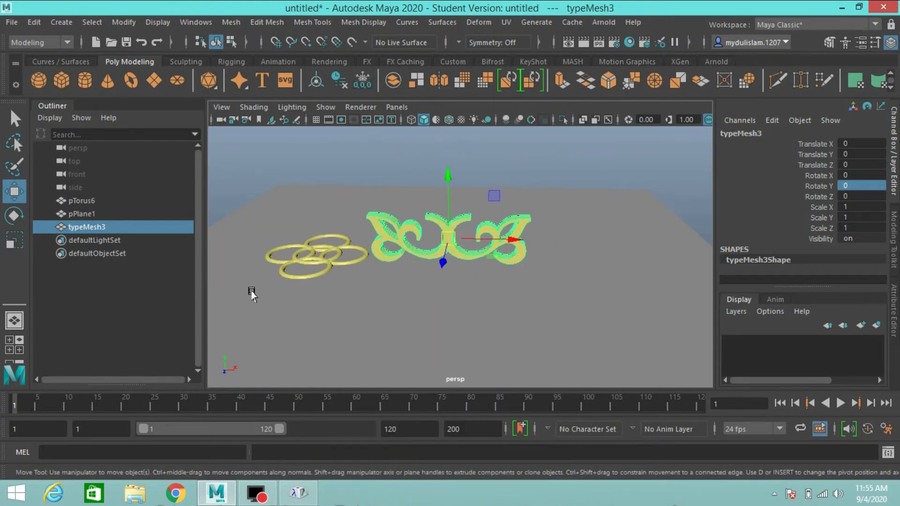
- Replace the copied glyph with the Wingdings Aries symbol (0x5E), then minimize Character Map
left_click(298, 493)
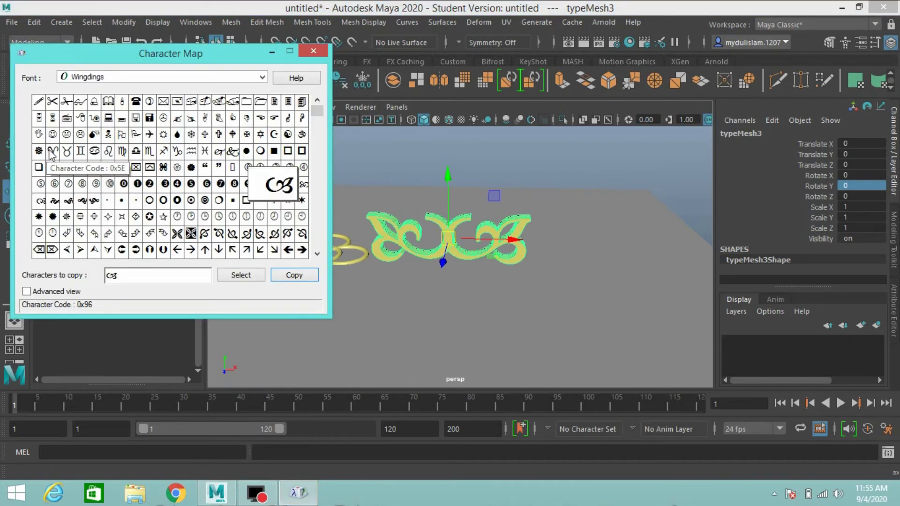
double_click(113, 275)
key("Delete")
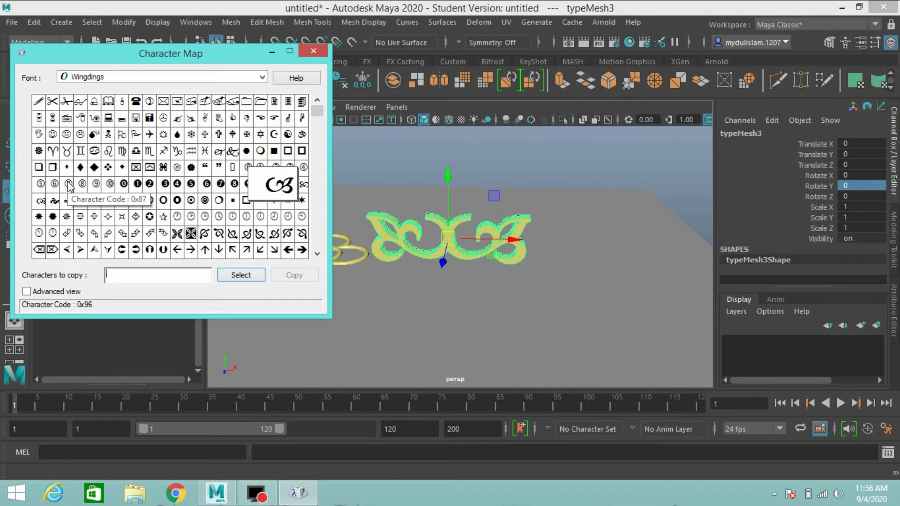
left_click(54, 152)
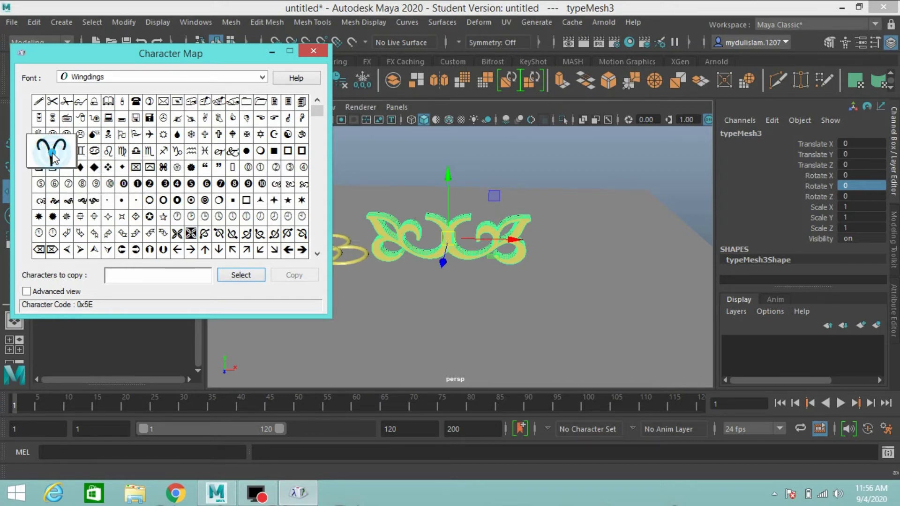
left_click(241, 276)
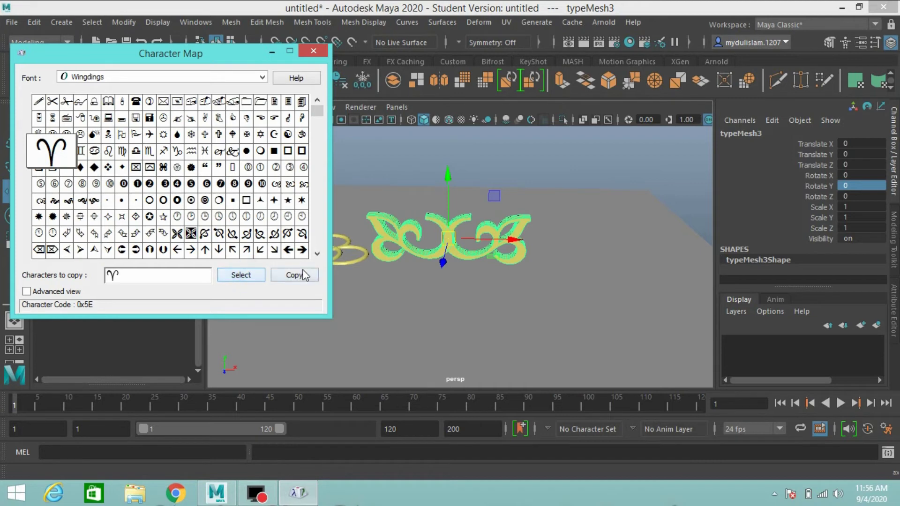
left_click(270, 51)
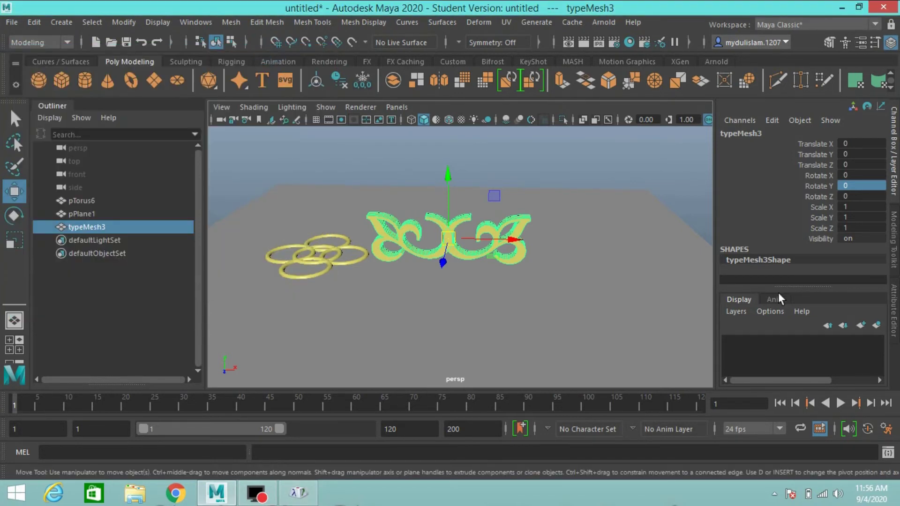
- Create a new 3D type object, typeMesh4
left_click(895, 298)
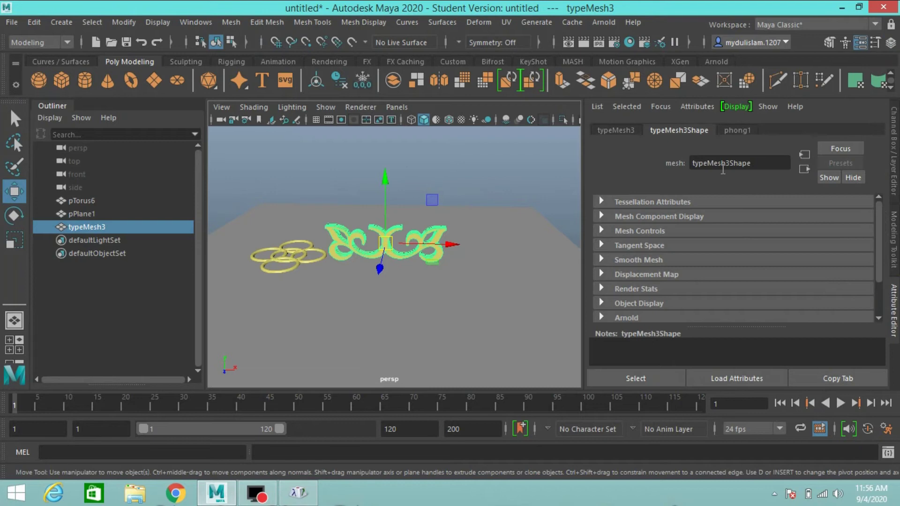
left_click(62, 22)
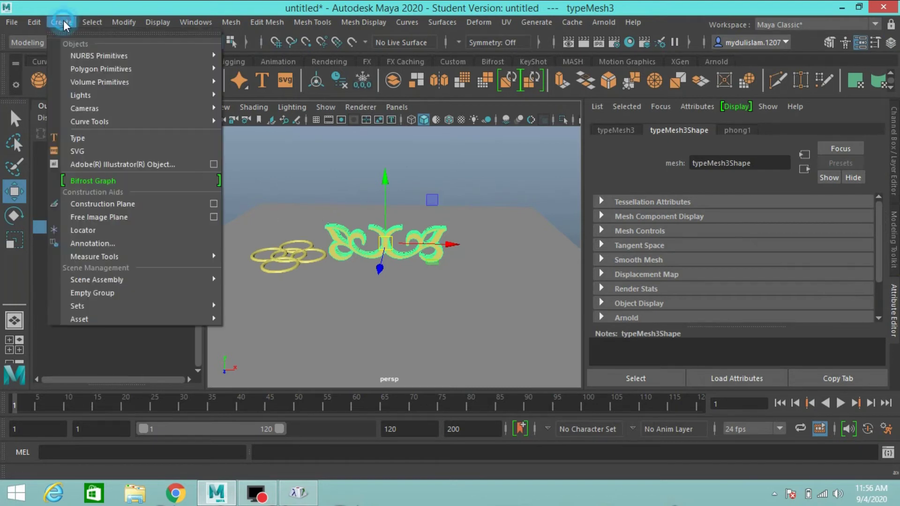
left_click(100, 137)
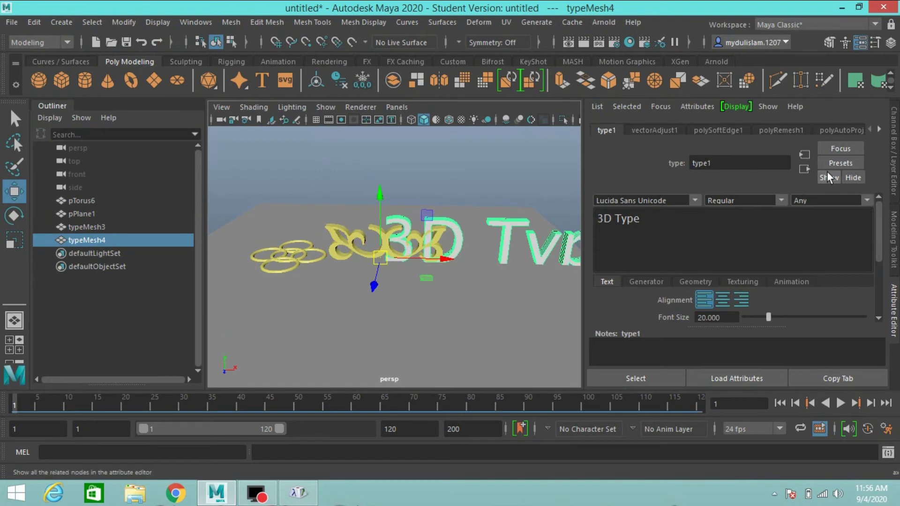
left_click(879, 130)
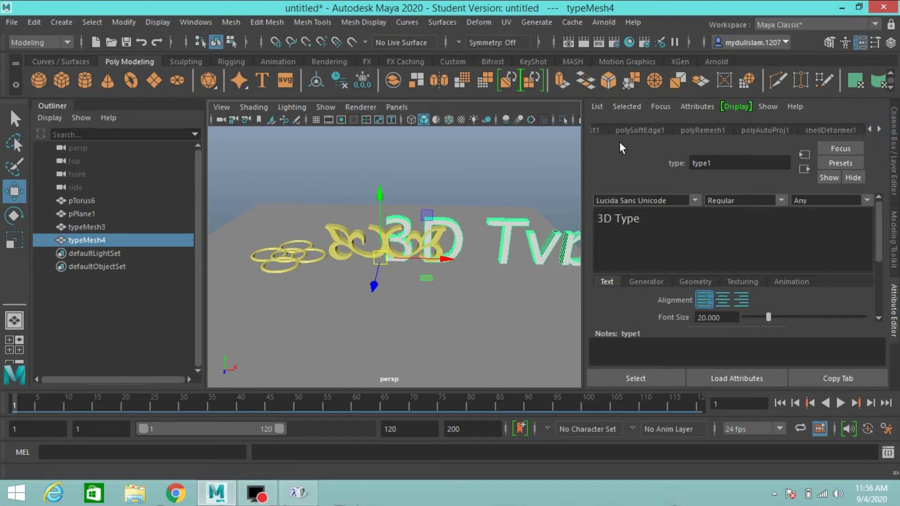
left_click(869, 129)
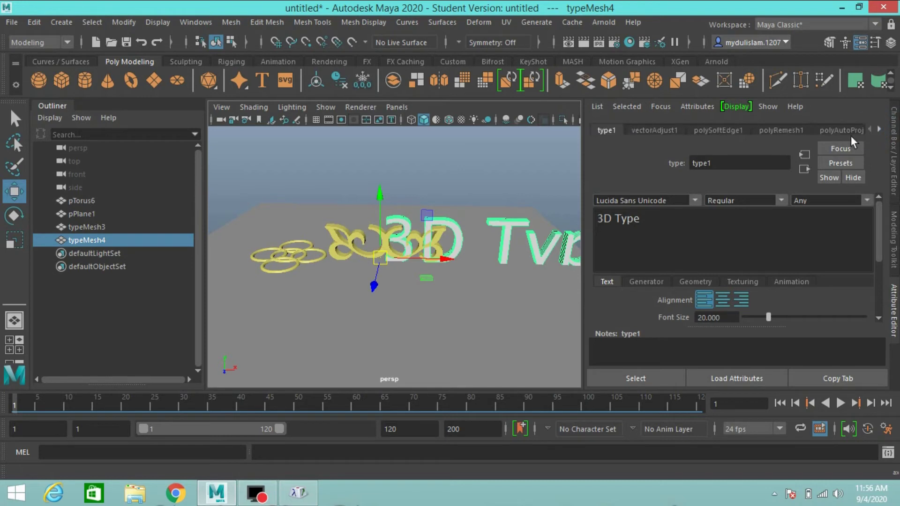
- Make typeMesh4 the Aries glyph in Wingdings and move it right of the ornaments
left_click_drag(672, 218, 596, 218)
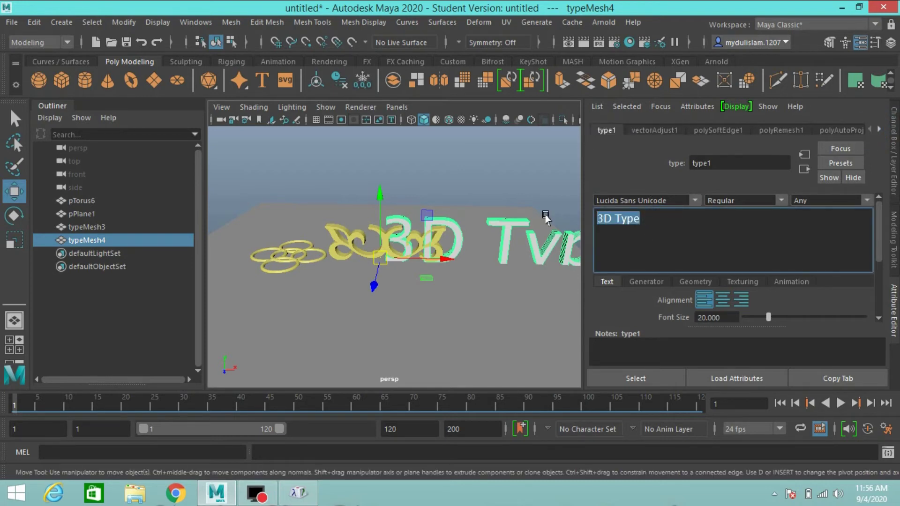
type("^")
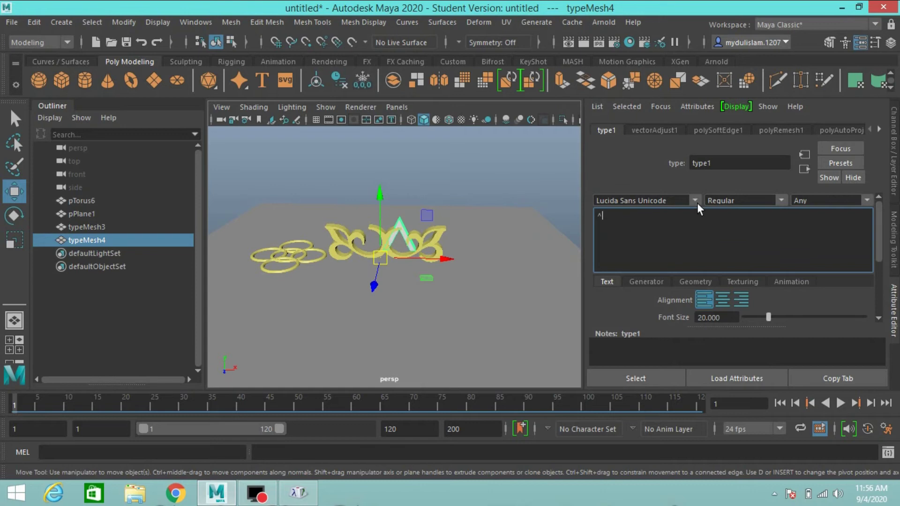
left_click(698, 200)
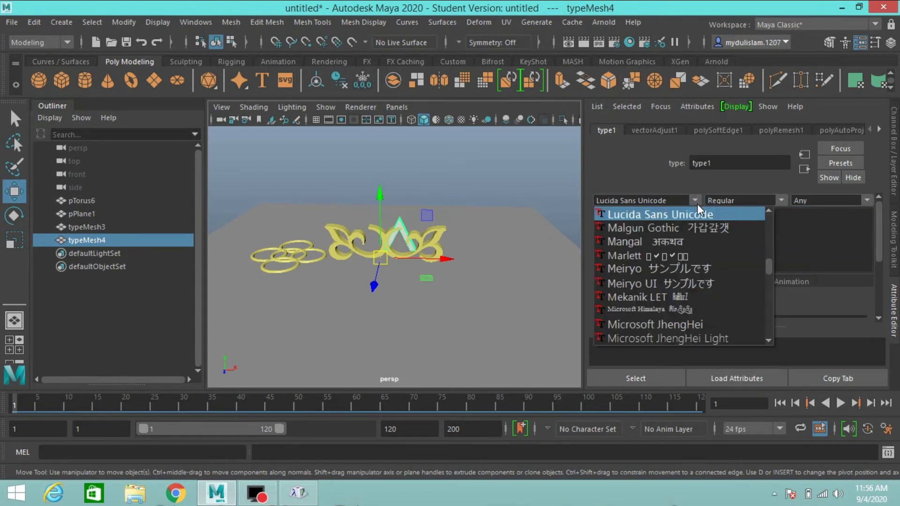
scroll(696, 204, "down", 8)
scroll(658, 278, "down", 3)
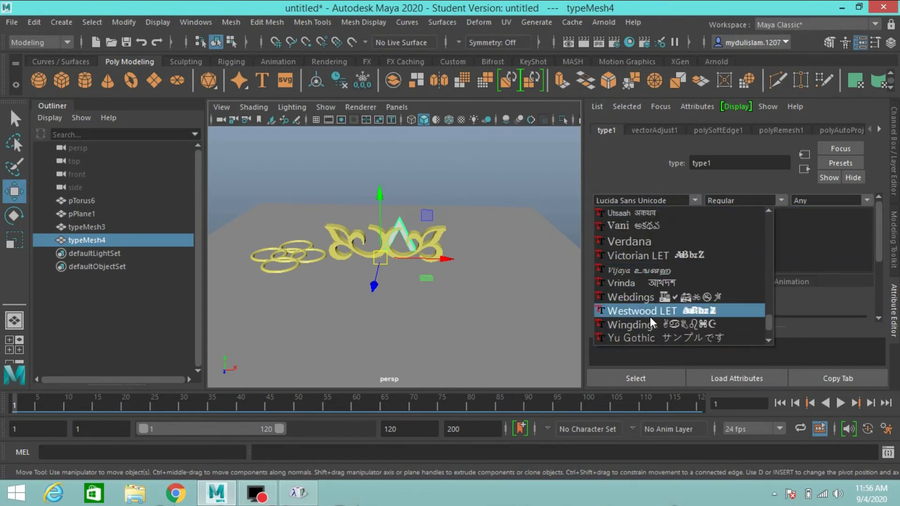
left_click(651, 324)
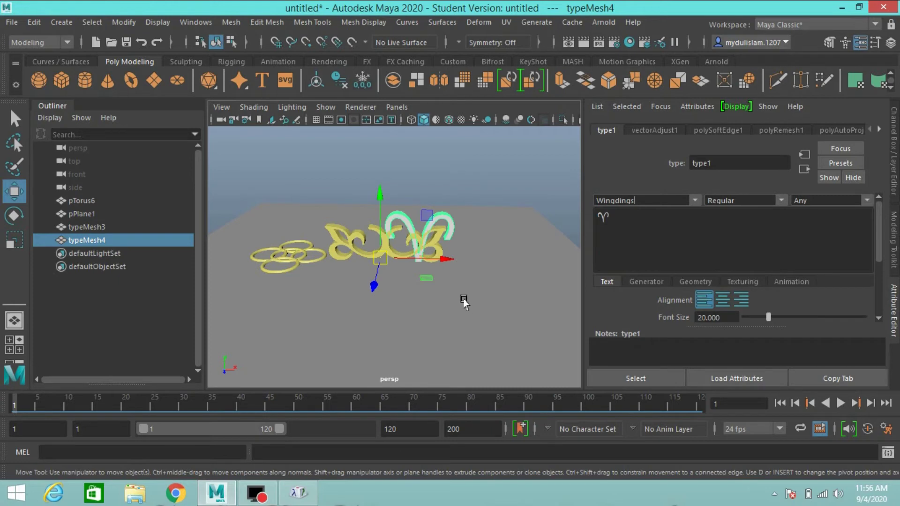
left_click_drag(463, 301, 436, 282, "alt")
scroll(432, 267, "up", 5)
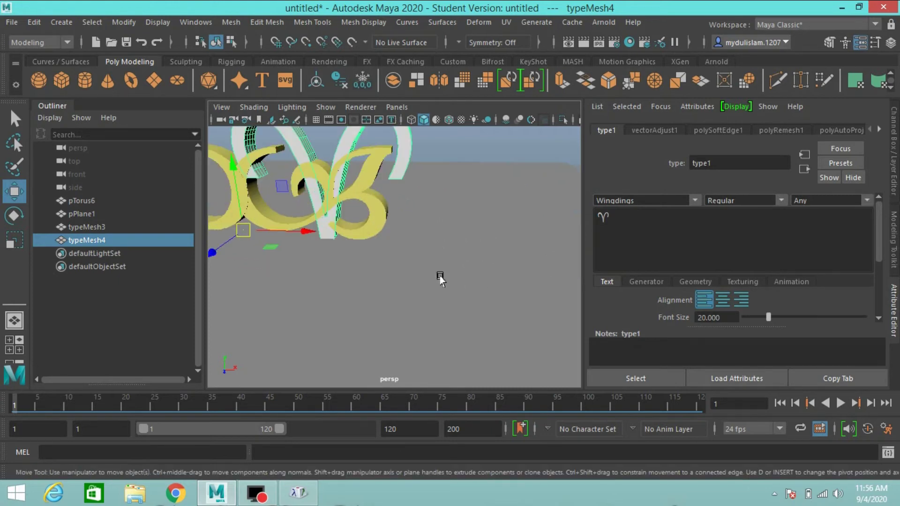
scroll(440, 278, "down", 4)
mouse_move(373, 250)
left_mouse_down()
mouse_move(494, 259)
mouse_move(441, 248)
left_mouse_up()
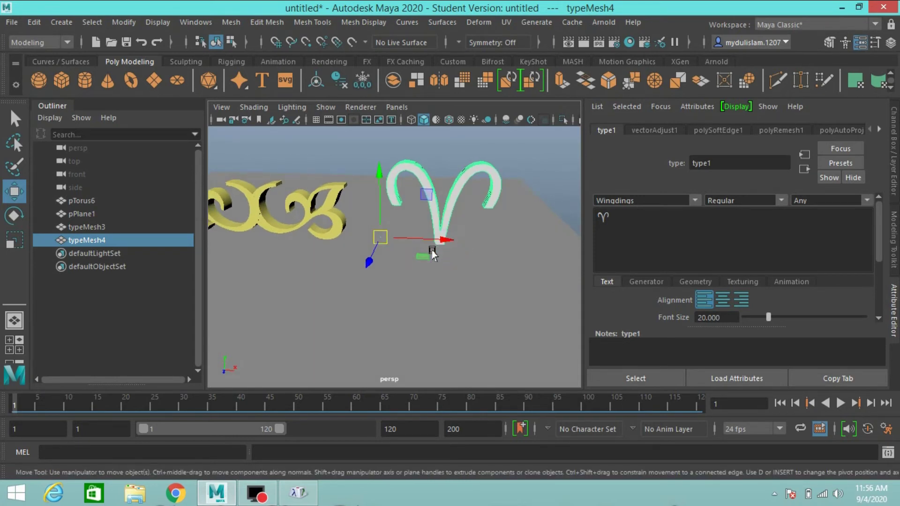
- Move the Aries glyph's pivot point to its base
key("d")
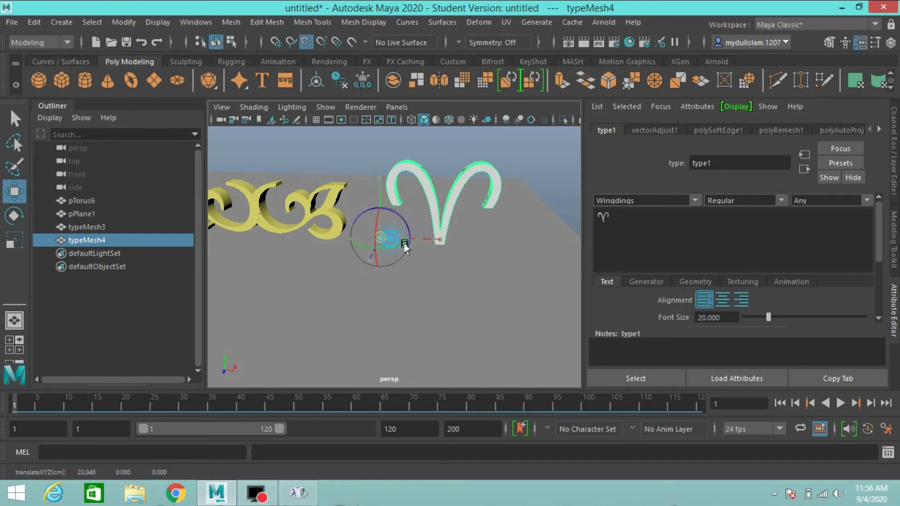
left_click_drag(381, 237, 438, 248)
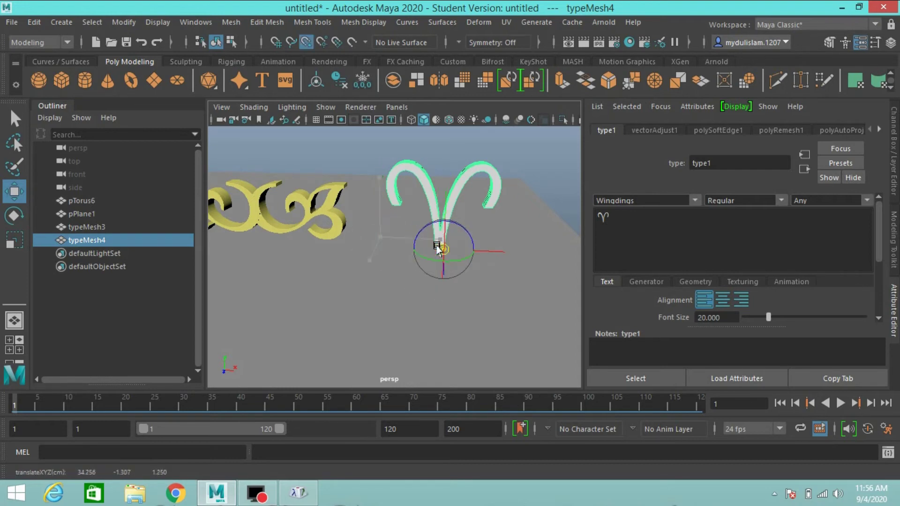
key("Insert")
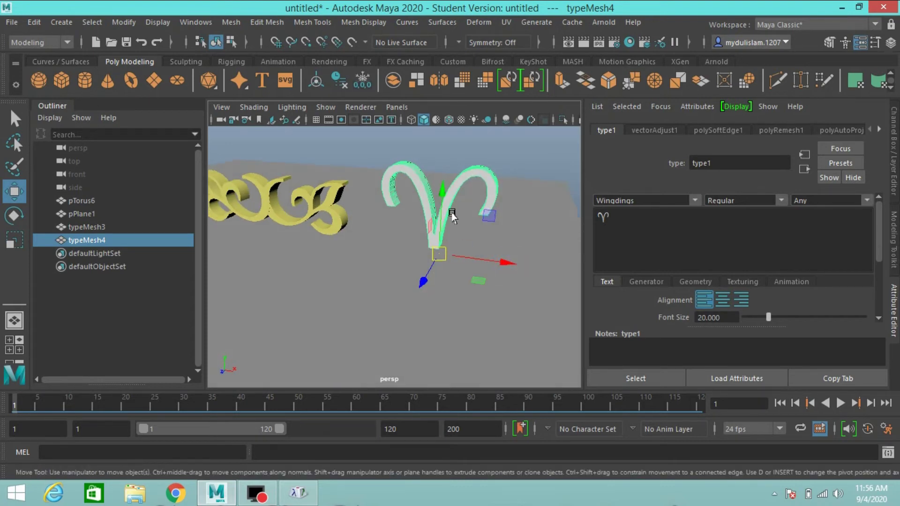
- Raise the Aries glyph above the plane and duplicate it as typeMesh5
left_click_drag(447, 186, 443, 91)
scroll(393, 232, "down", 3)
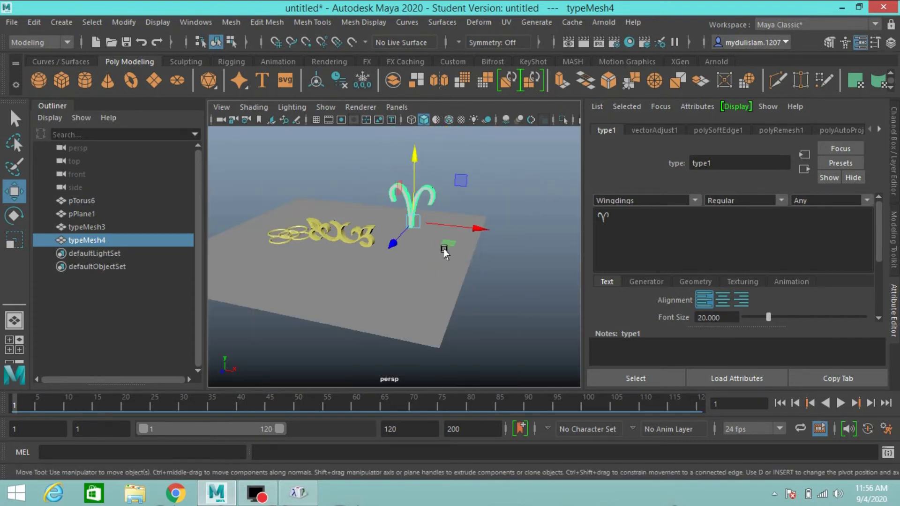
left_click_drag(394, 232, 440, 281, "alt")
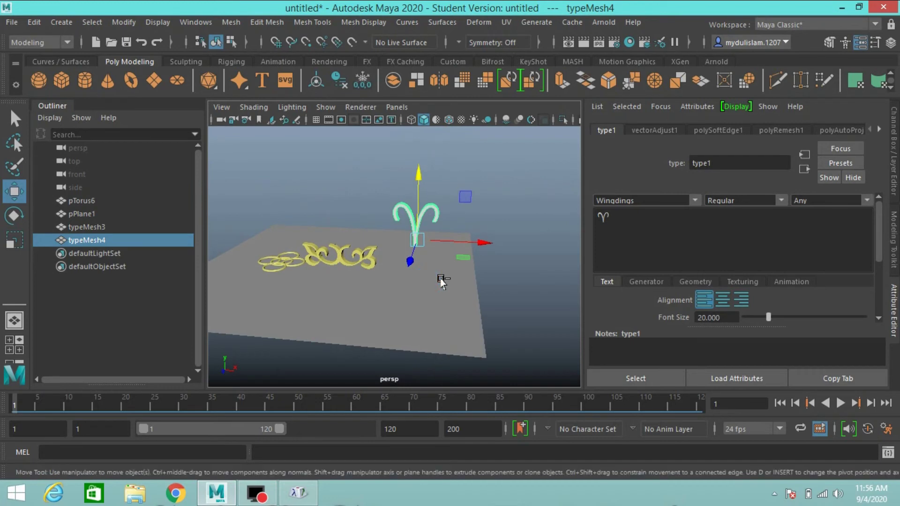
left_click(87, 253)
- Flip the copied Aries glyph 180° around X
key("e")
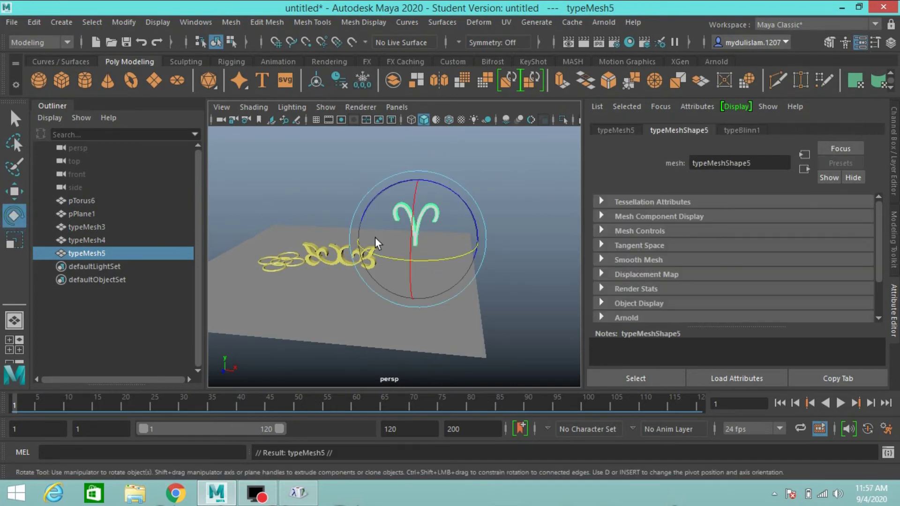
left_click_drag(415, 223, 396, 308)
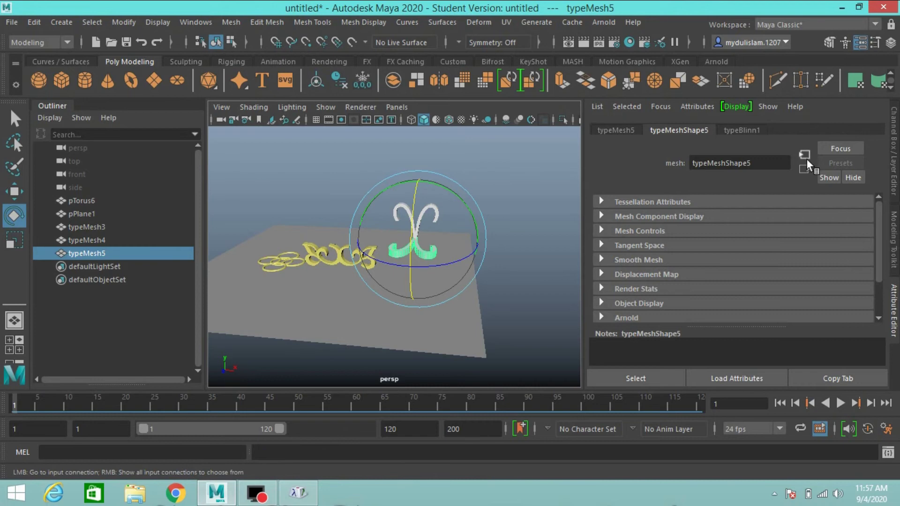
left_click(894, 147)
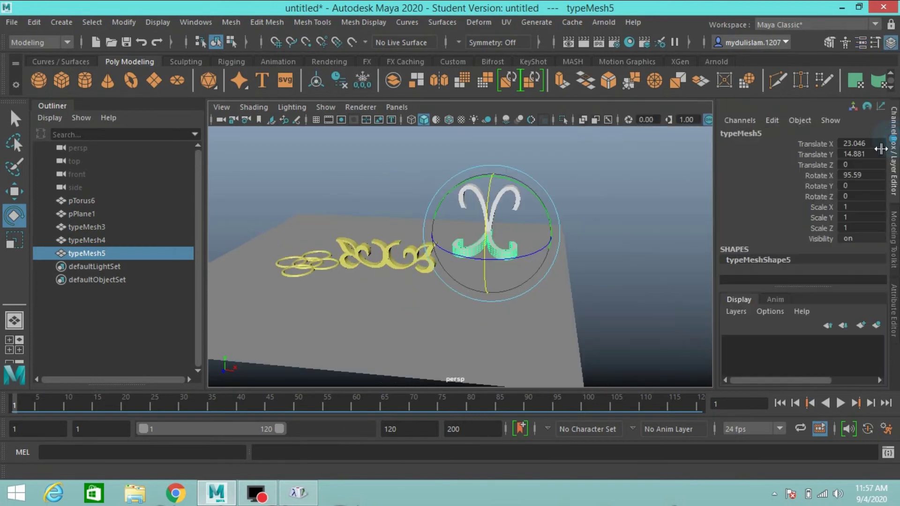
left_click(849, 176)
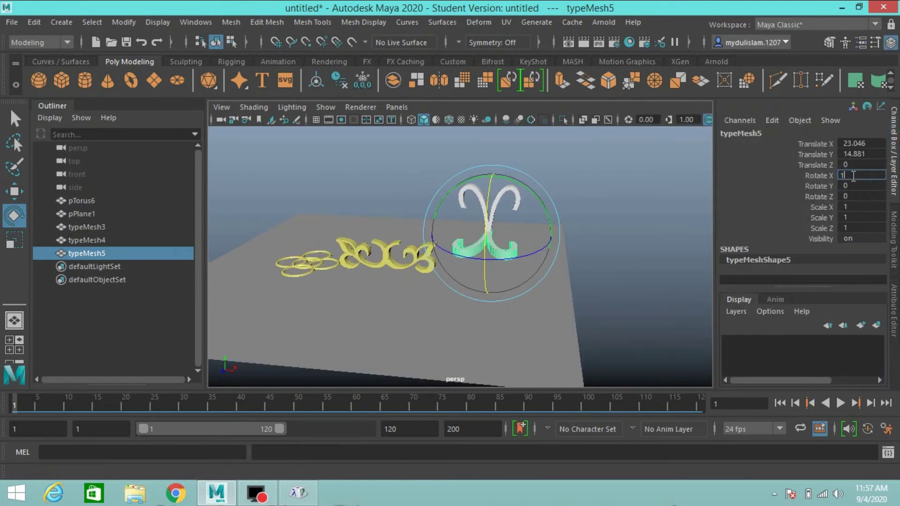
type("180")
key("Return")
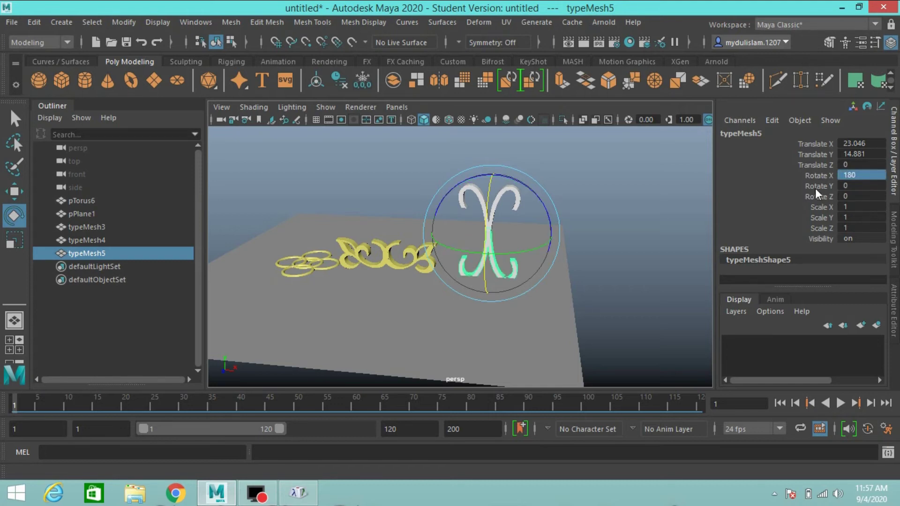
left_click(586, 247, "alt")
left_click_drag(585, 248, 600, 250, "alt")
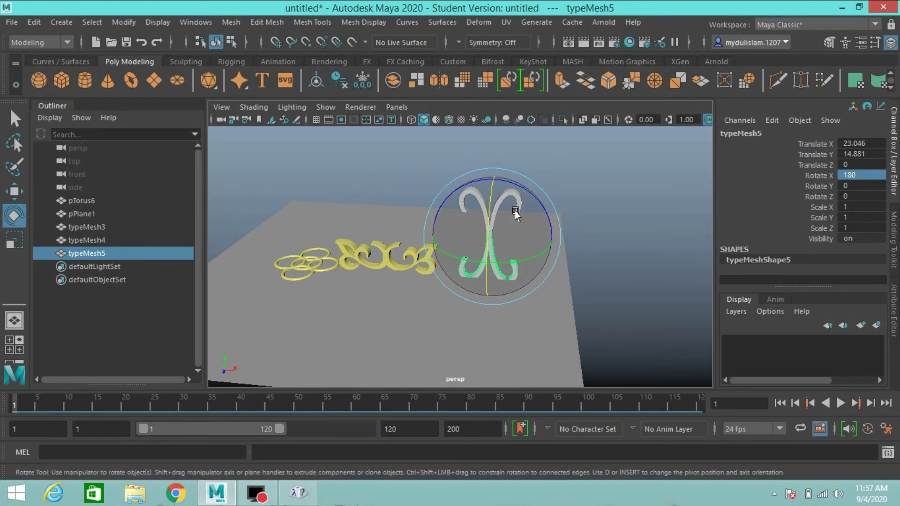
left_click_drag(542, 236, 556, 231, "alt")
- Select both glyphs and raise the original so the mirrored halves meet
left_click(16, 119)
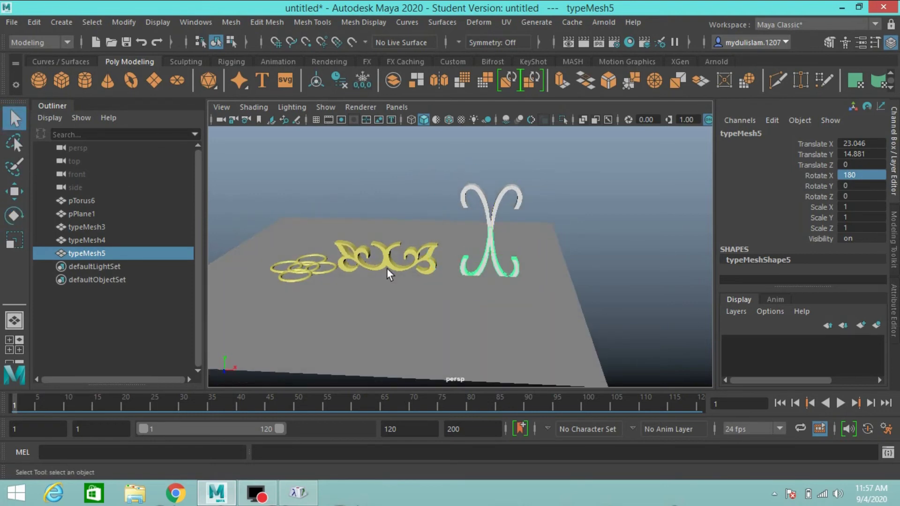
left_click(501, 195, "shift")
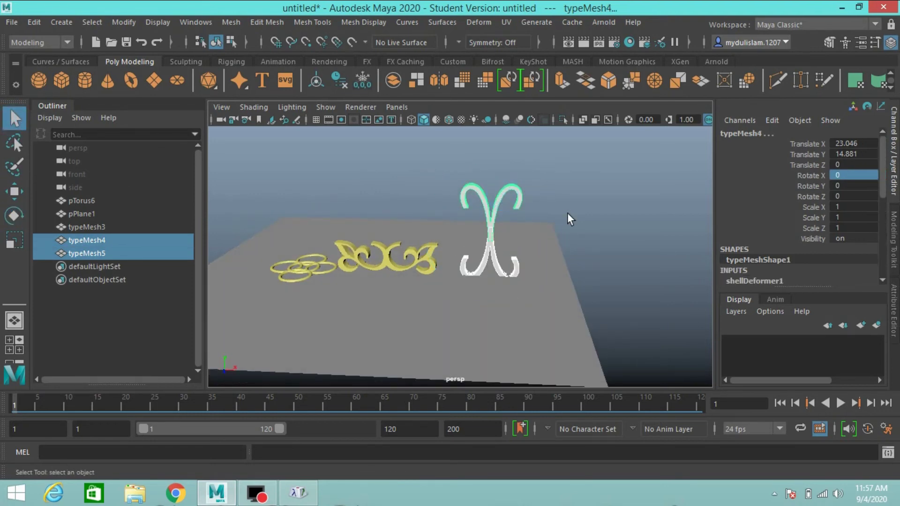
mouse_move(580, 215)
left_mouse_down("alt")
mouse_move(386, 234)
mouse_move(451, 253)
left_mouse_up("alt")
scroll(386, 234, "up", 5)
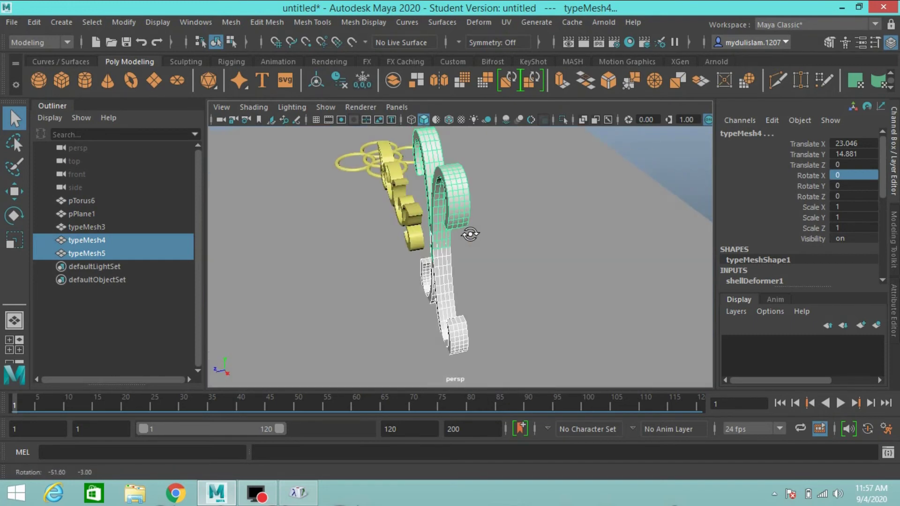
scroll(463, 261, "down", 5)
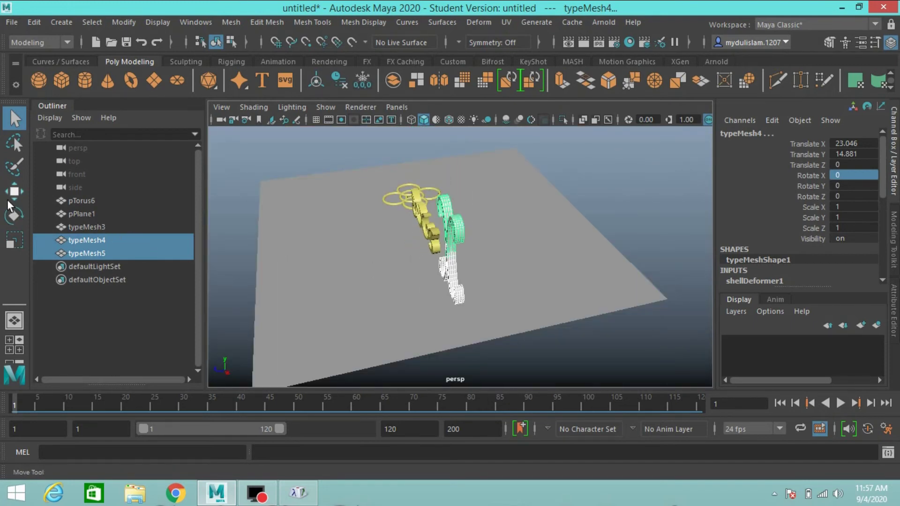
left_click(15, 191)
left_click_drag(450, 254, 492, 156, "alt")
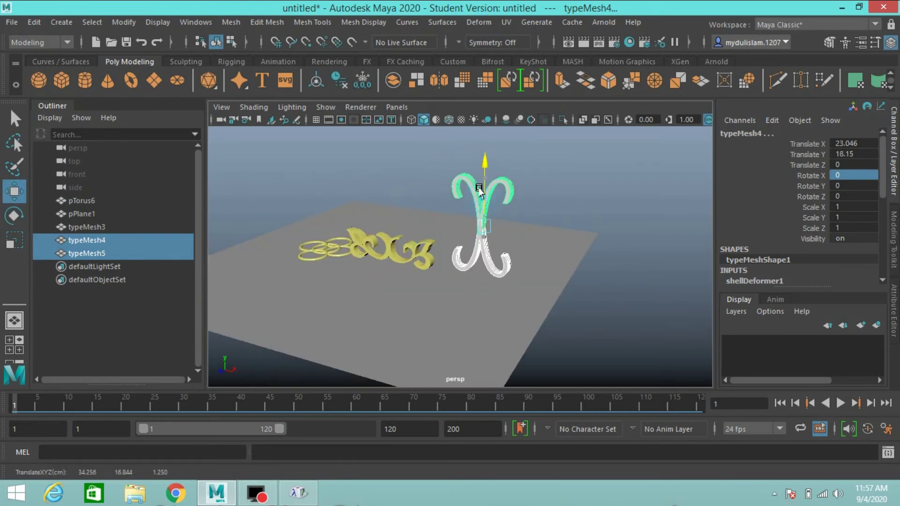
left_click_drag(480, 211, 423, 255, "alt")
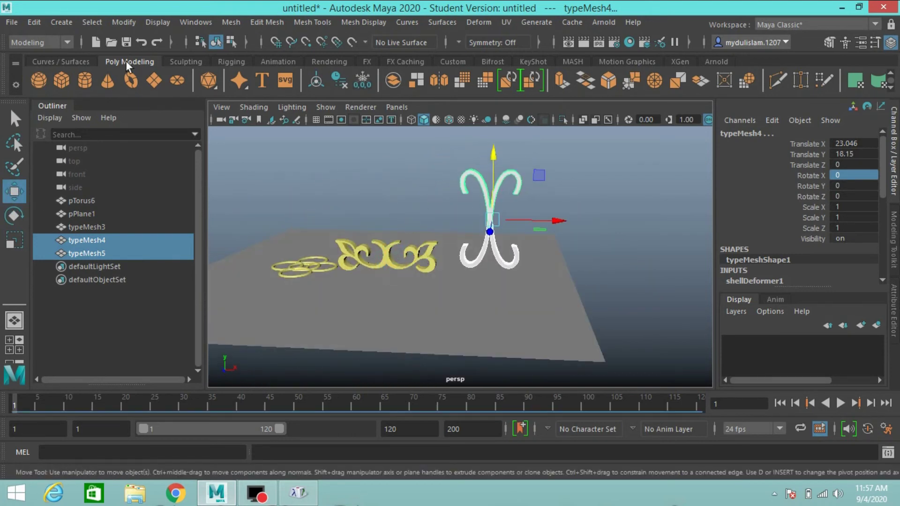
- Combine the glyph halves into typeMesh6, delete its history, and assign phong1
left_click(226, 21)
left_click(249, 68)
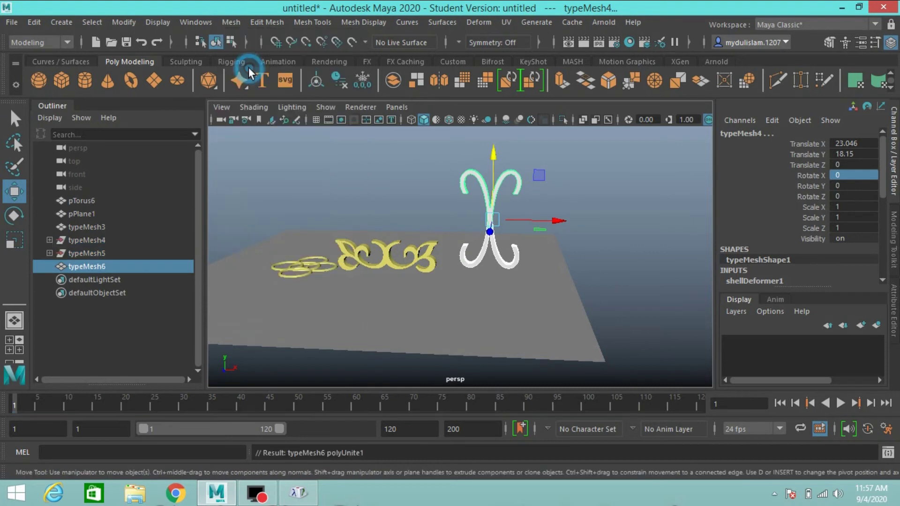
left_click(35, 23)
mouse_move(71, 178)
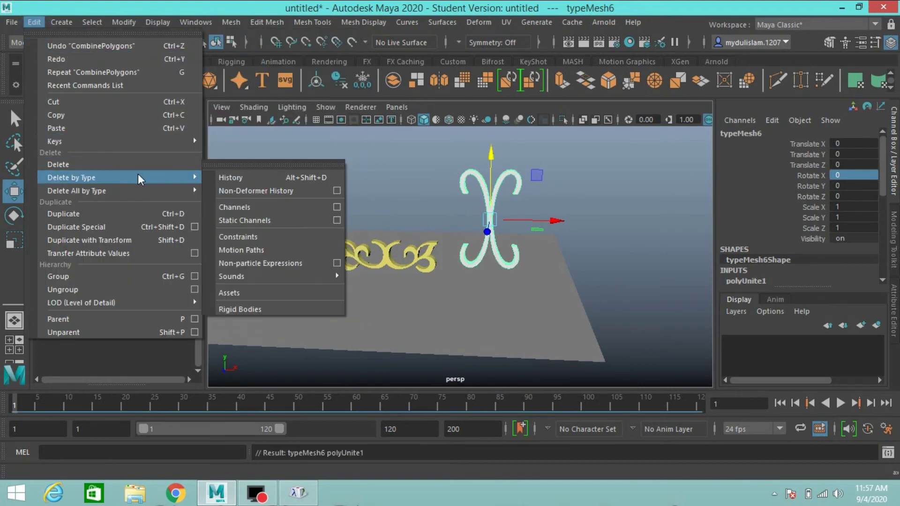
left_click(230, 177)
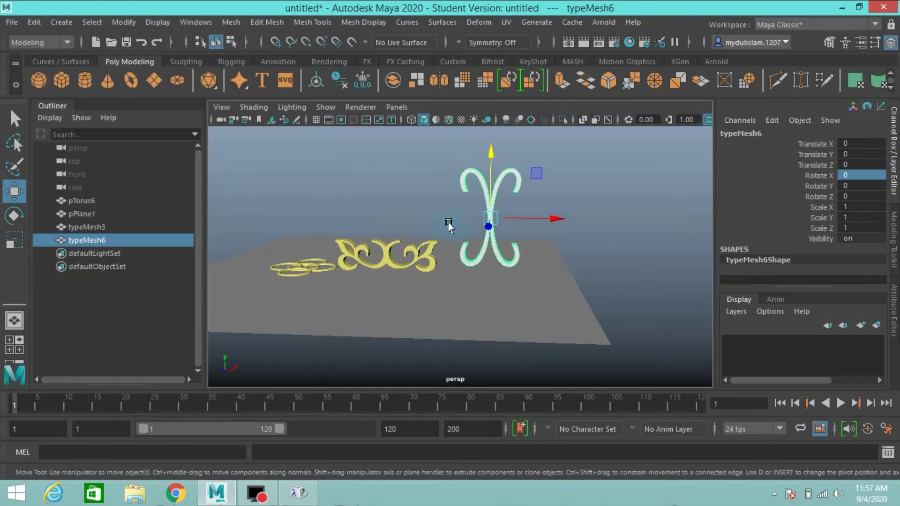
right_click(491, 202)
mouse_move(494, 494)
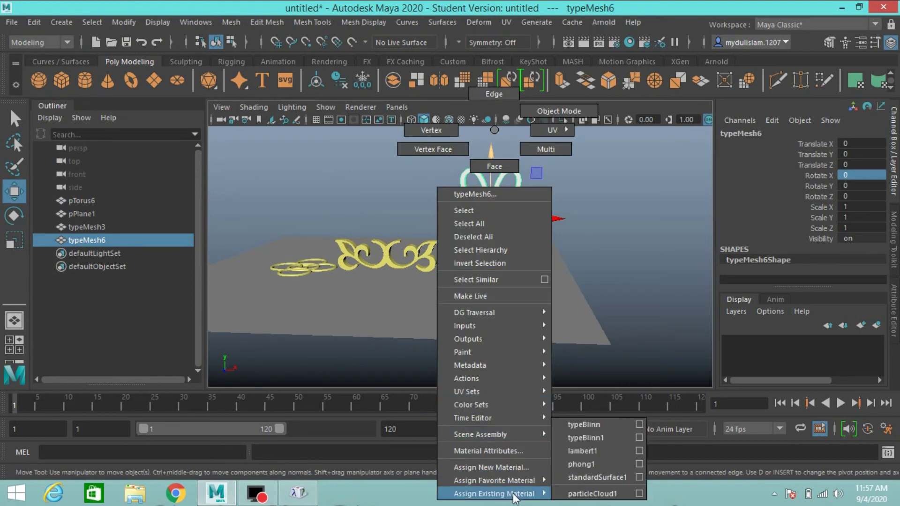
left_click(581, 464)
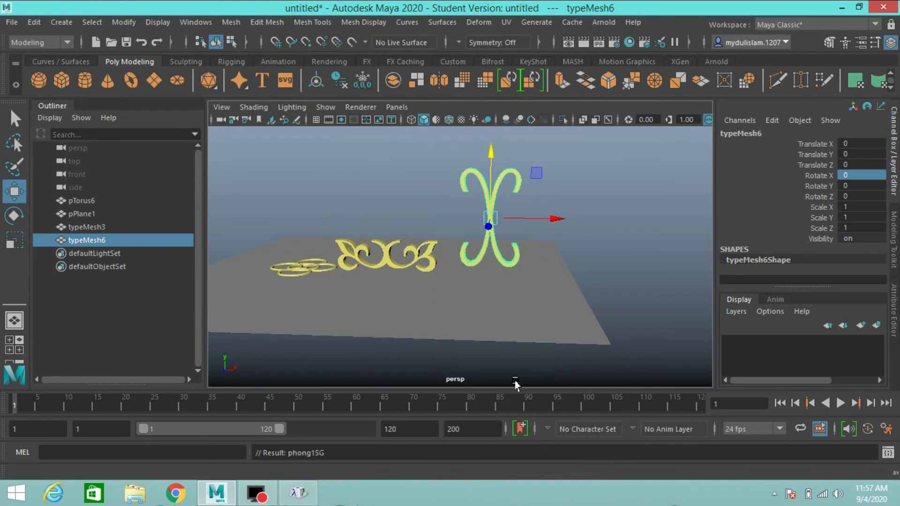
- Position typeMesh6 at X −2.096, Y −1.826 beside the yellow ornament row
left_click_drag(502, 305, 476, 342, "alt")
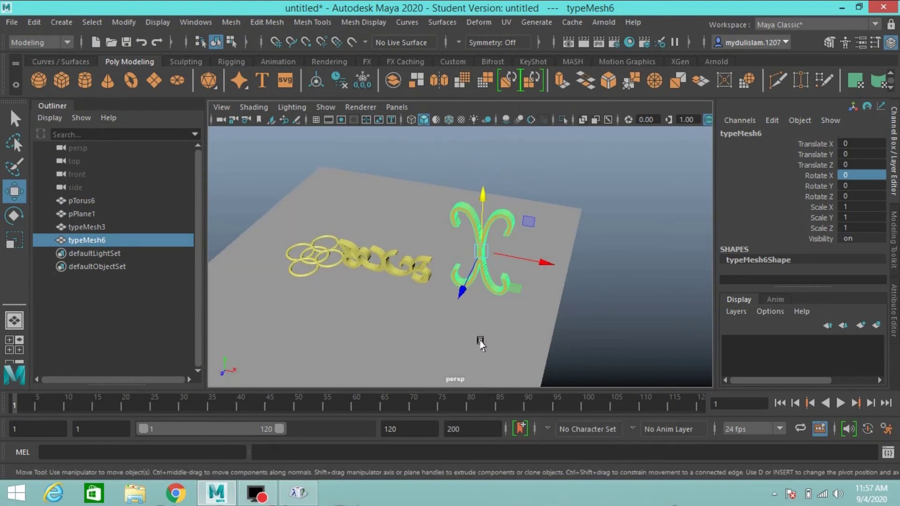
left_click_drag(481, 216, 481, 232)
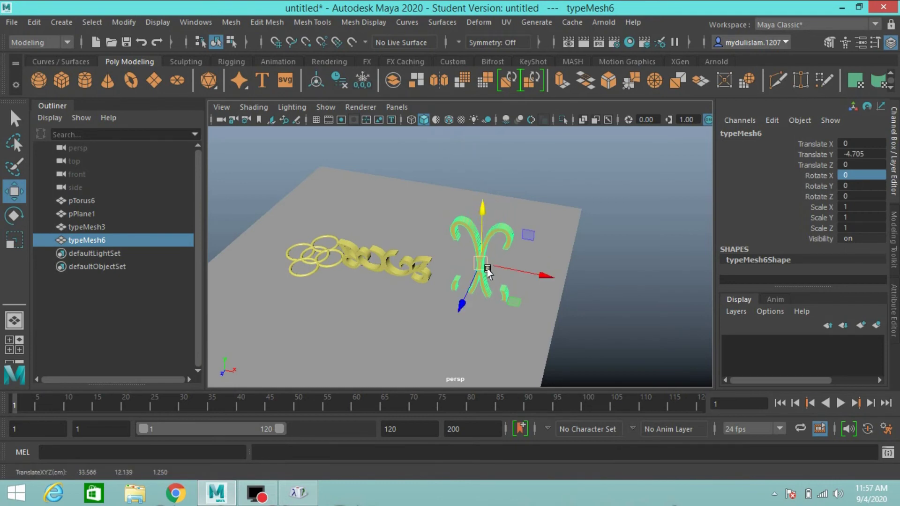
left_click_drag(485, 302, 485, 281, "alt")
left_click_drag(480, 223, 487, 211)
mouse_move(545, 250)
left_mouse_down()
mouse_move(512, 256)
mouse_move(508, 277)
mouse_move(535, 259)
left_mouse_up()
mouse_move(485, 309)
left_mouse_down("alt")
mouse_move(506, 263)
mouse_move(478, 291)
left_mouse_up("alt")
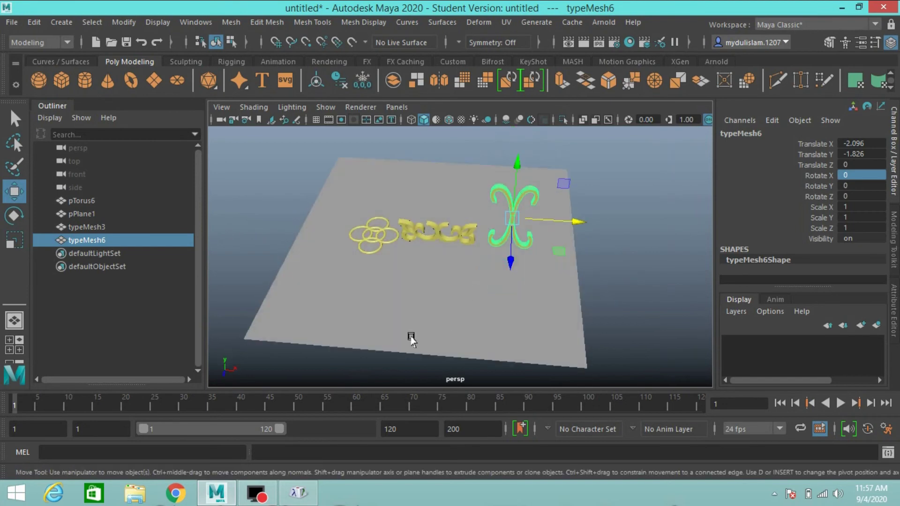
- Copy the Wingdings floral cross (0xCB) in place of the Aries symbol, then return to Maya
left_click(298, 492)
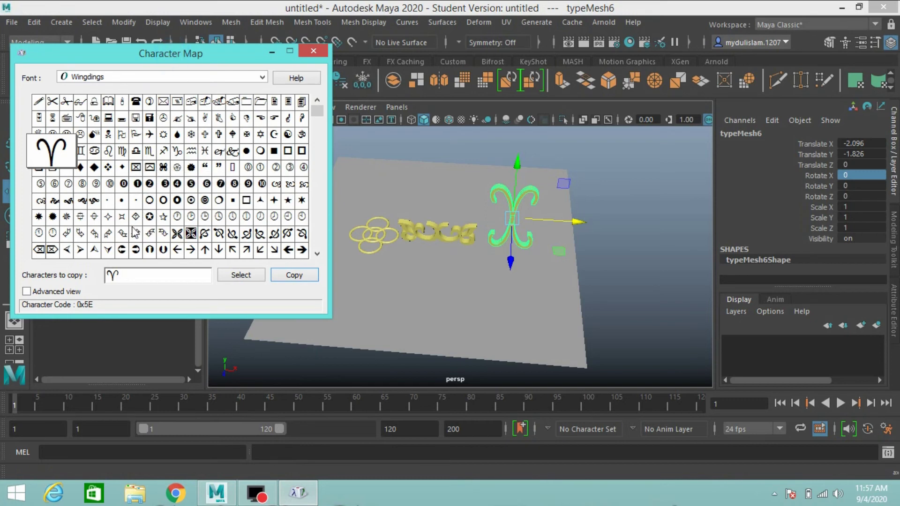
left_click(177, 233)
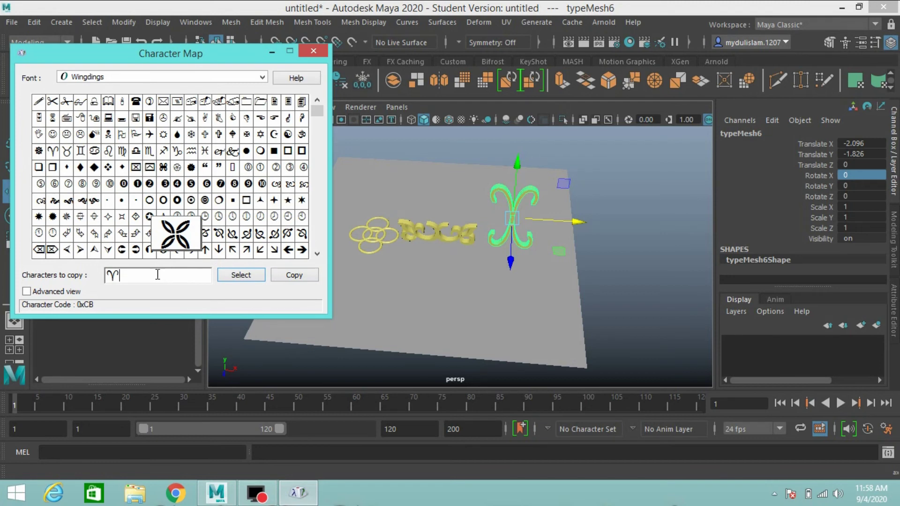
left_click_drag(158, 275, 106, 275)
key("Delete")
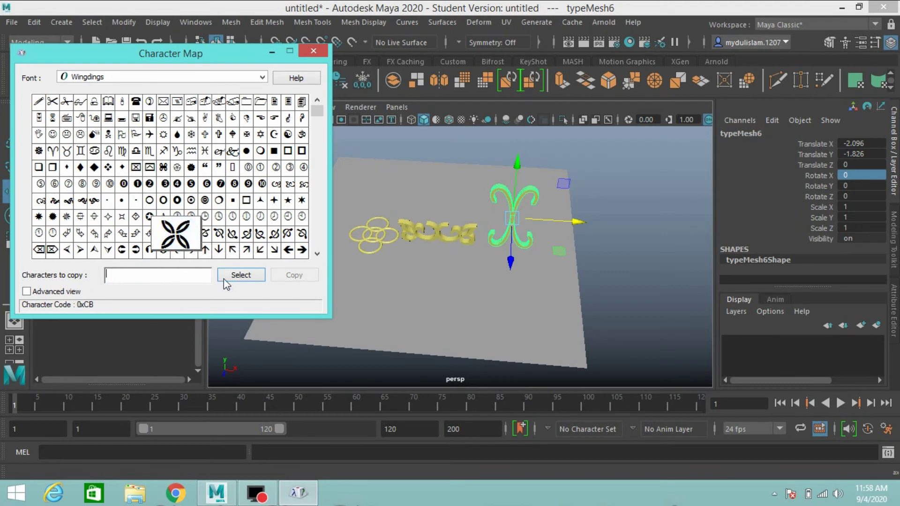
left_click(240, 275)
left_click(276, 277)
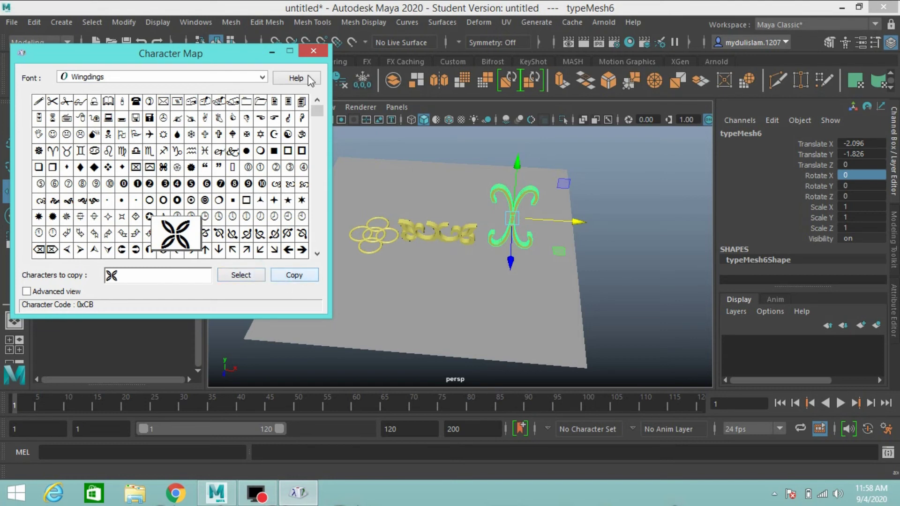
left_click(273, 55)
key("ctrl+a")
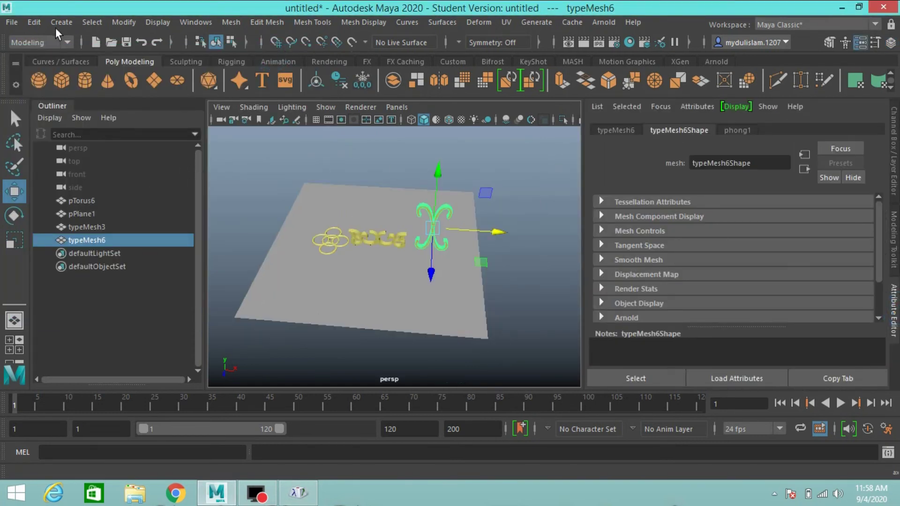
- Create a new type object with the text E in Wingdings, forming a butterfly glyph
left_click(61, 22)
left_click(92, 137)
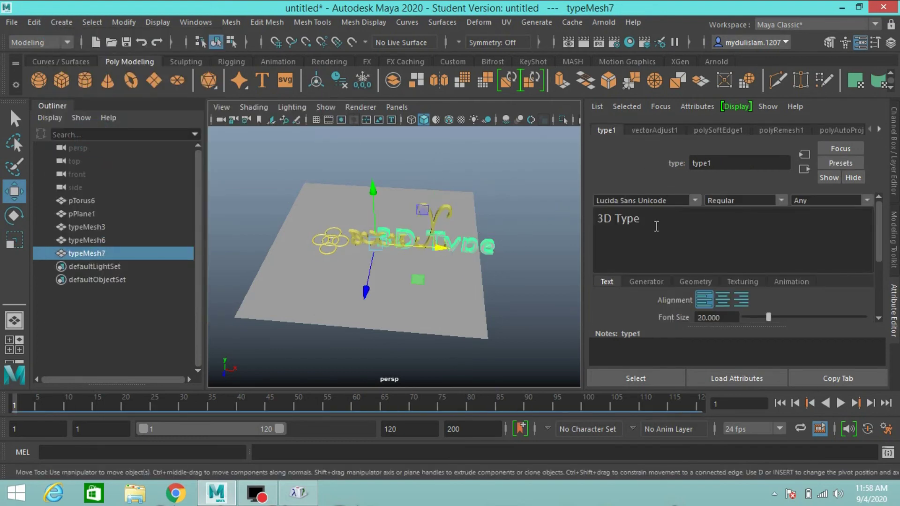
left_click_drag(656, 226, 555, 213)
type("E")
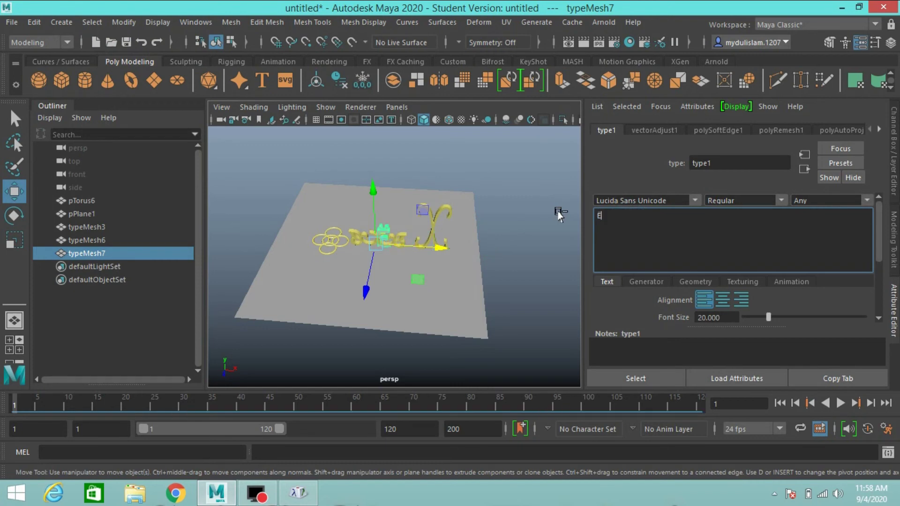
left_click(695, 201)
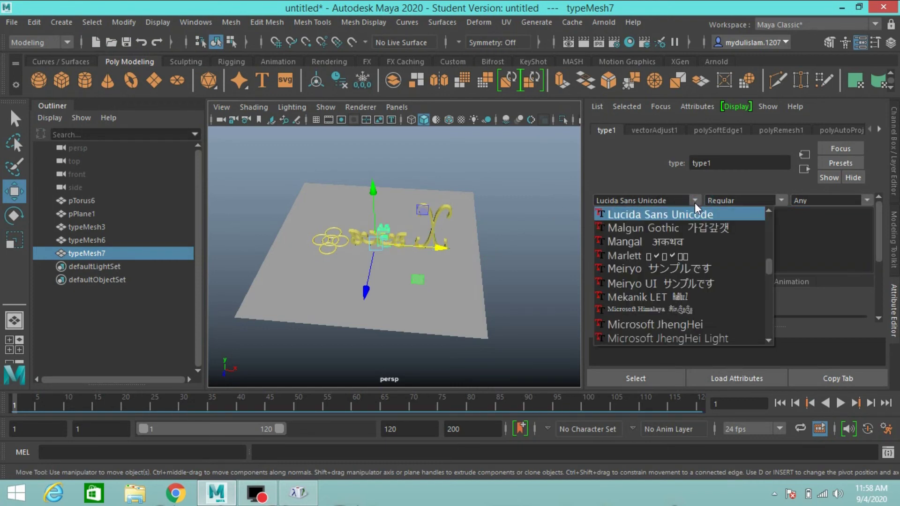
scroll(691, 208, "down", 10)
scroll(655, 309, "down", 2)
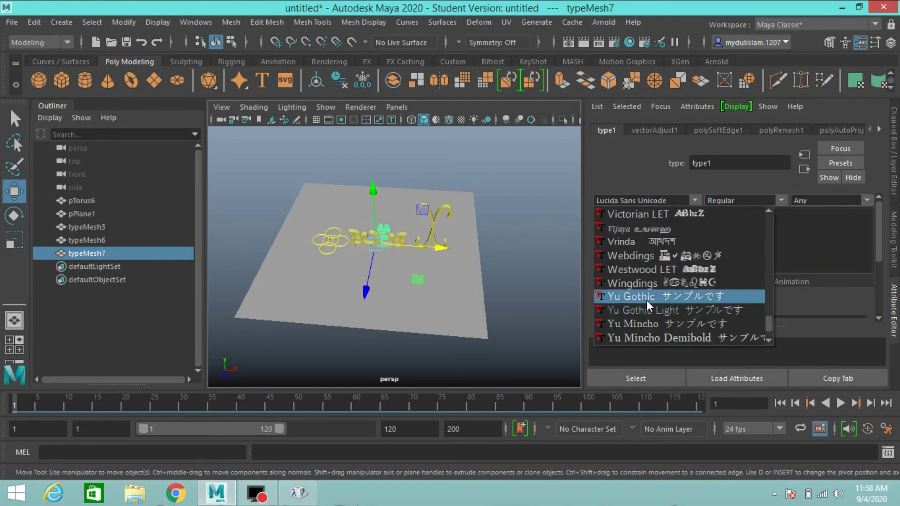
left_click(640, 283)
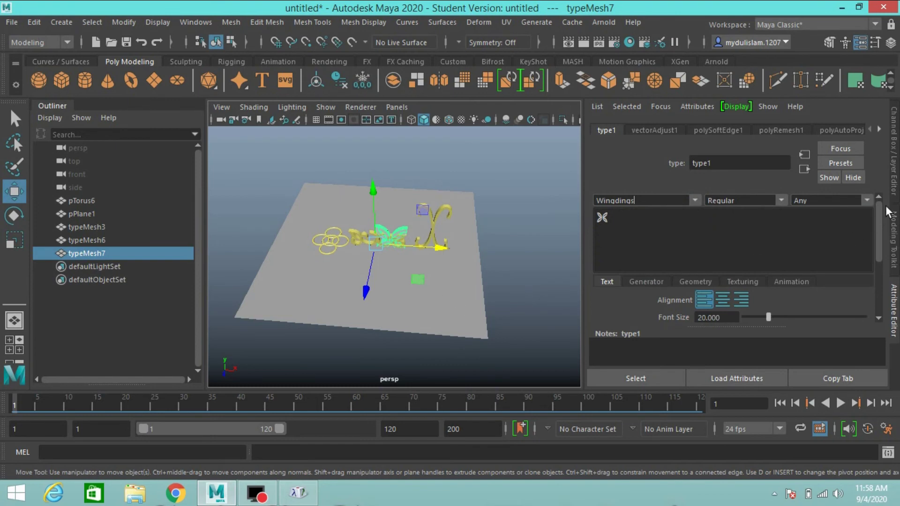
- Raise butterfly typeMesh7 and move it right of the X ornament, to X 37.224
left_click(894, 181)
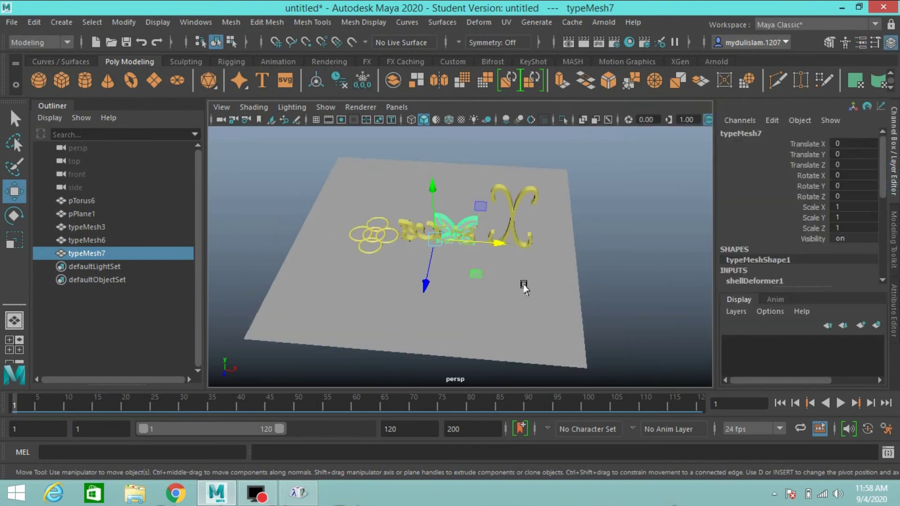
scroll(524, 285, "up", 1)
scroll(528, 282, "up", 1)
scroll(534, 277, "up", 1)
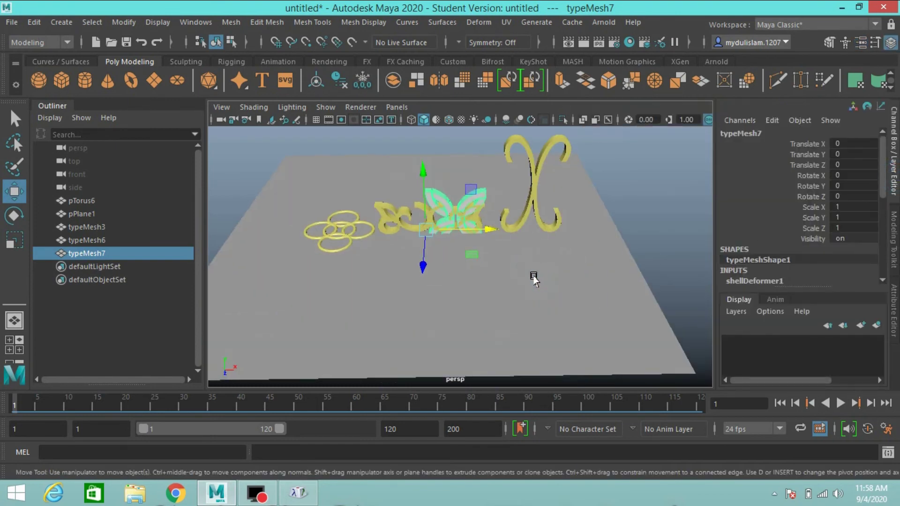
mouse_move(534, 276)
left_mouse_down("alt")
mouse_move(443, 282)
mouse_move(373, 315)
mouse_move(393, 295)
left_mouse_up("alt")
left_click_drag(464, 254, 531, 270)
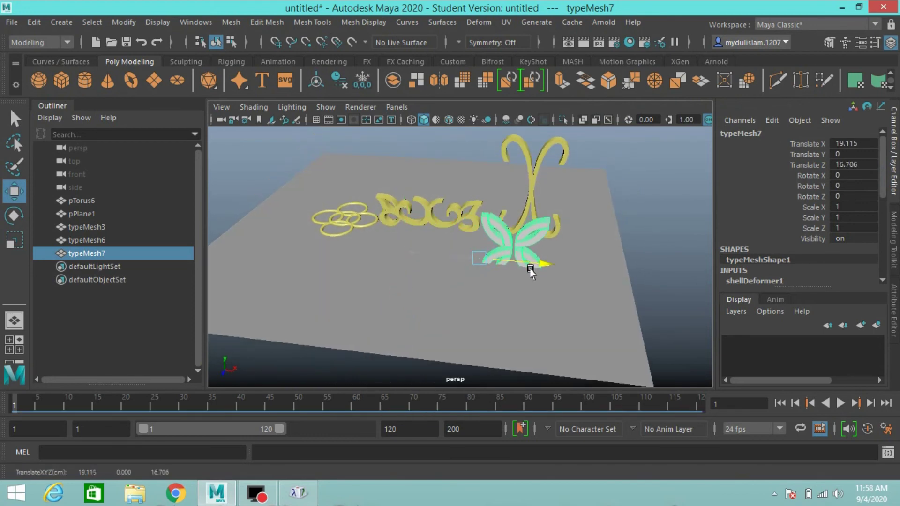
left_click_drag(481, 240, 480, 211)
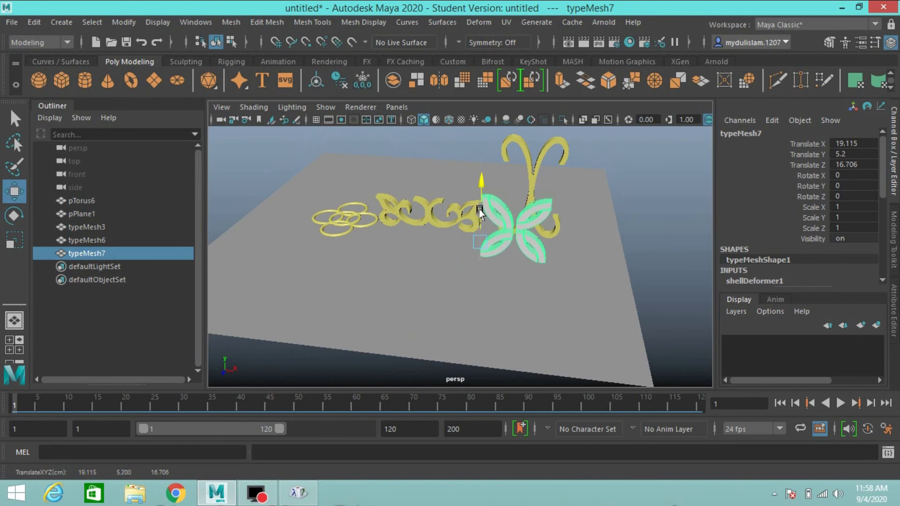
left_click(480, 212)
mouse_move(541, 246)
left_mouse_down()
mouse_move(630, 264)
mouse_move(617, 267)
left_mouse_up()
scroll(612, 270, "down", 1)
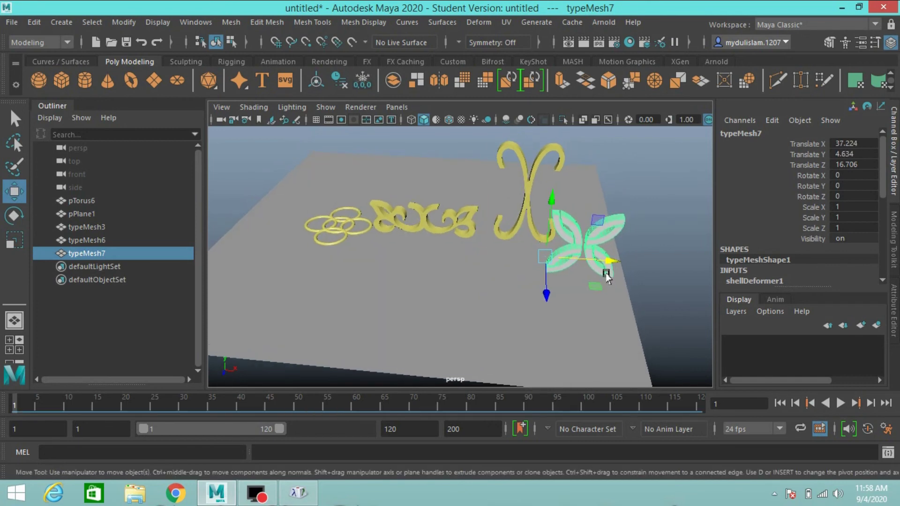
- Assign the existing yellow phong1 material to the butterfly ornament
right_click_drag(589, 241, 611, 494)
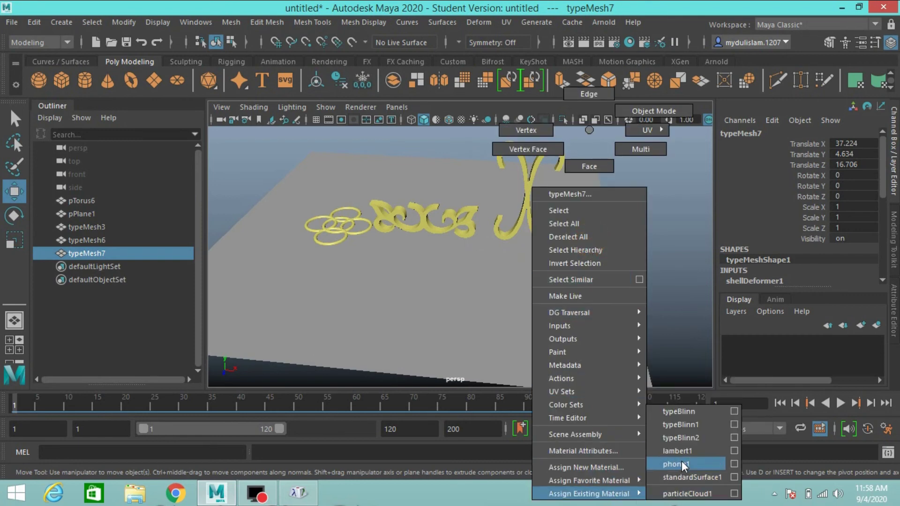
left_click(682, 461)
left_click_drag(593, 357, 566, 335, "alt")
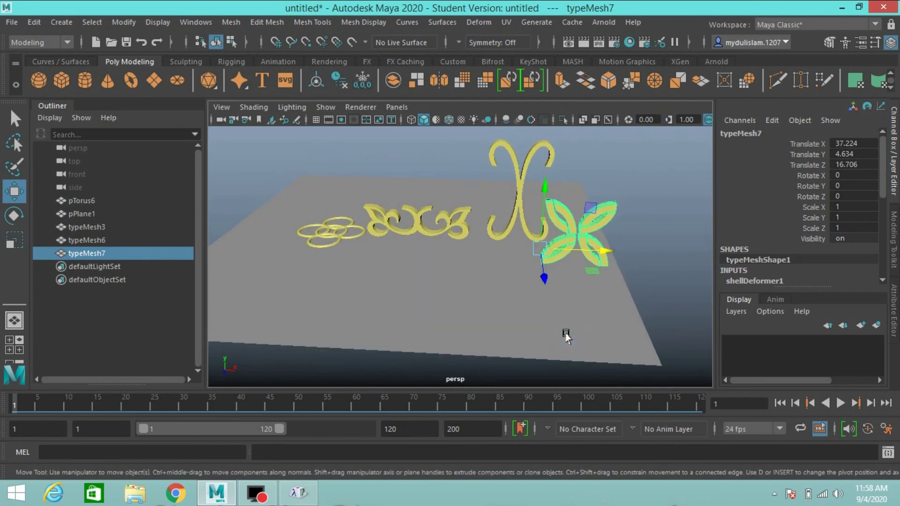
scroll(454, 314, "up", 1)
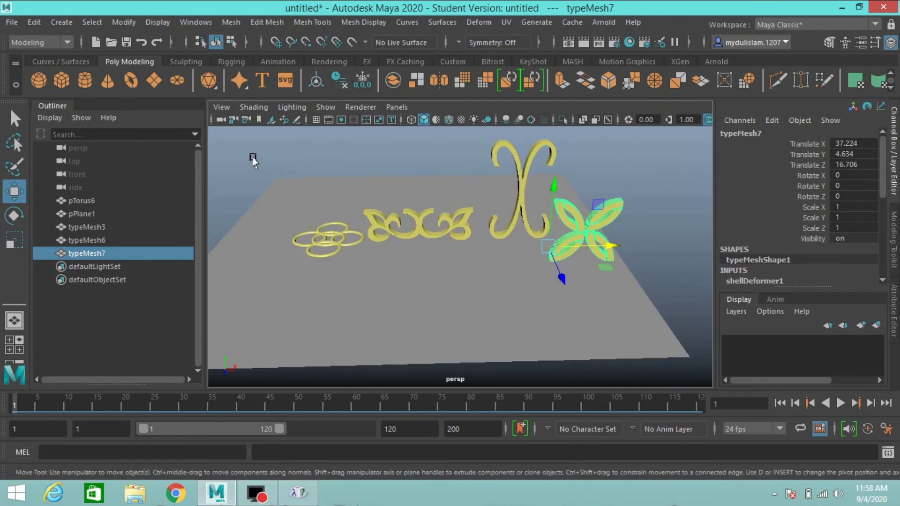
- Freeze transformations and delete history on all rings, plane and ornaments
left_click_drag(253, 159, 689, 366)
left_click(125, 21)
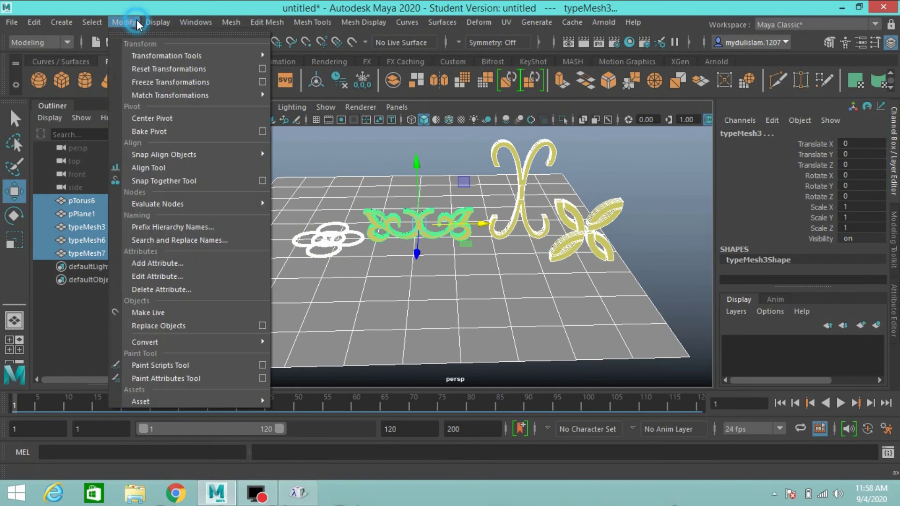
left_click(170, 81)
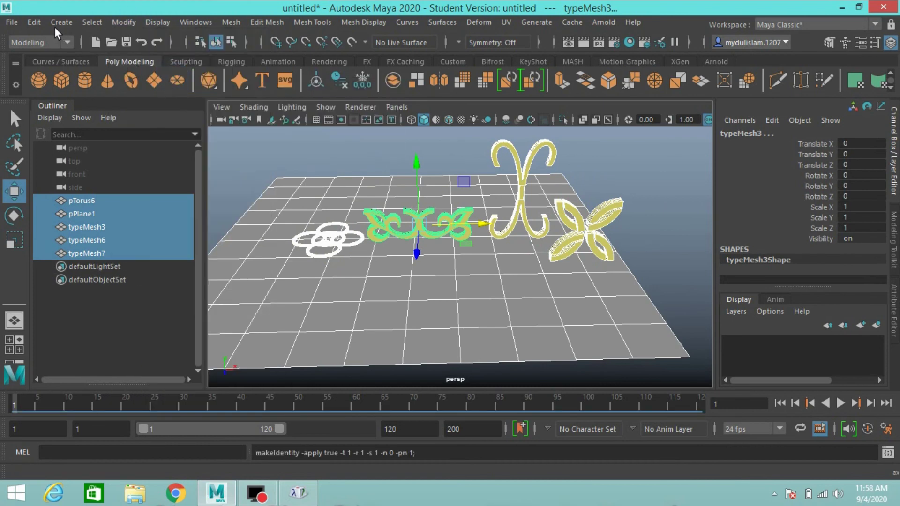
left_click(33, 21)
mouse_move(72, 177)
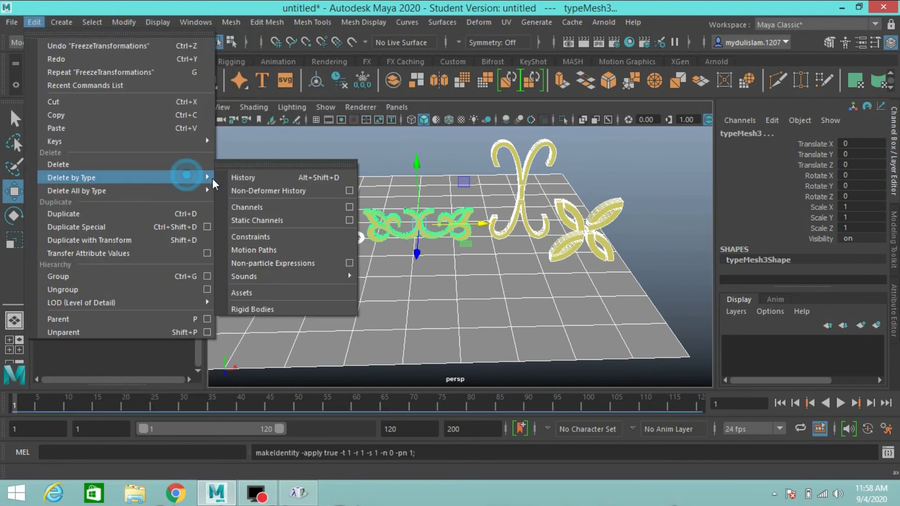
left_click(243, 177)
scroll(482, 255, "down", 2)
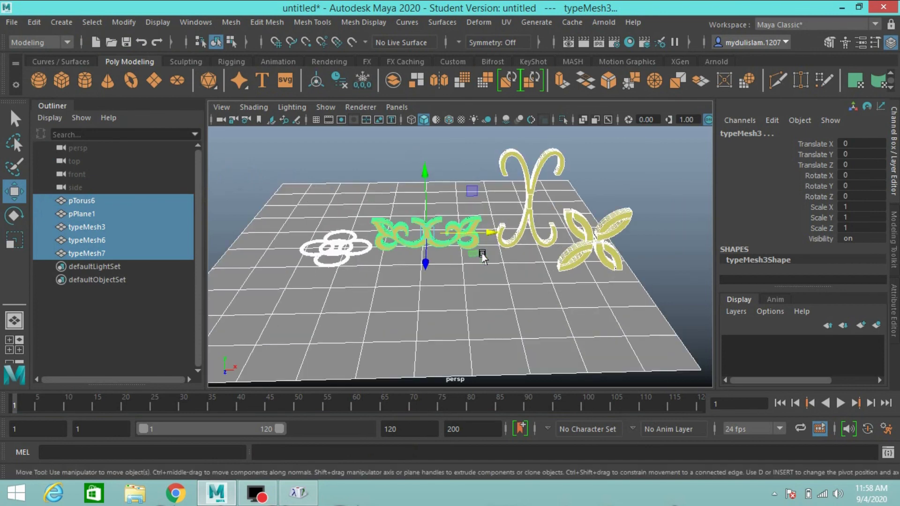
scroll(483, 255, "up", 1)
- Move the butterfly typeMesh7 left of the rings to X −87.226, in smooth shaded view
left_click(598, 226)
key("5")
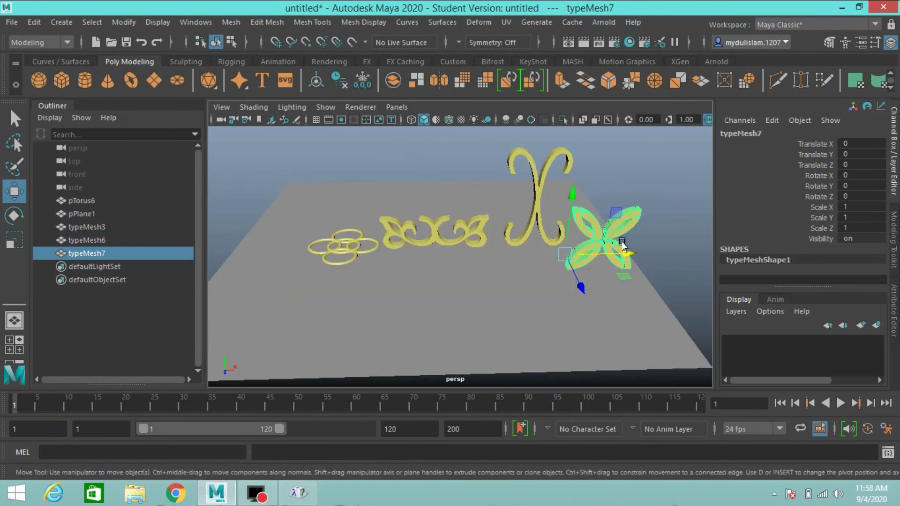
mouse_move(627, 252)
left_mouse_down()
mouse_move(317, 260)
mouse_move(307, 269)
left_mouse_up()
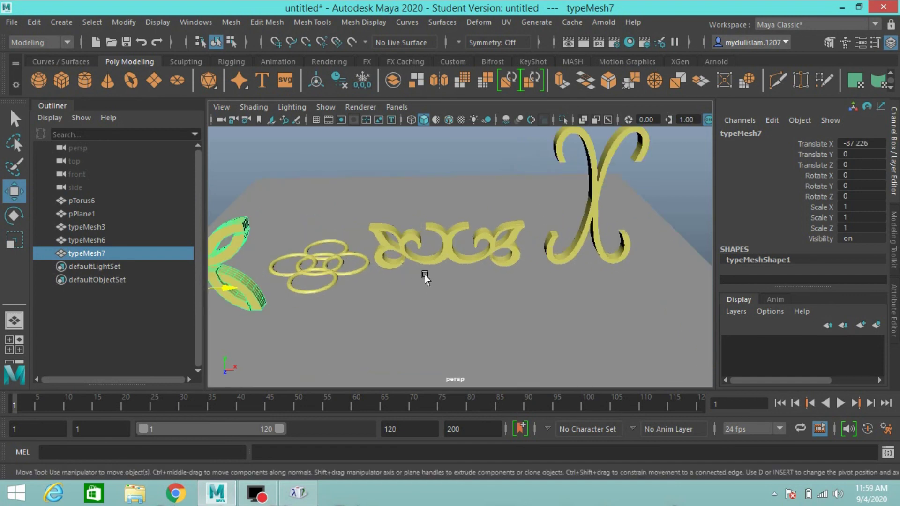
left_click_drag(425, 285, 453, 262, "alt")
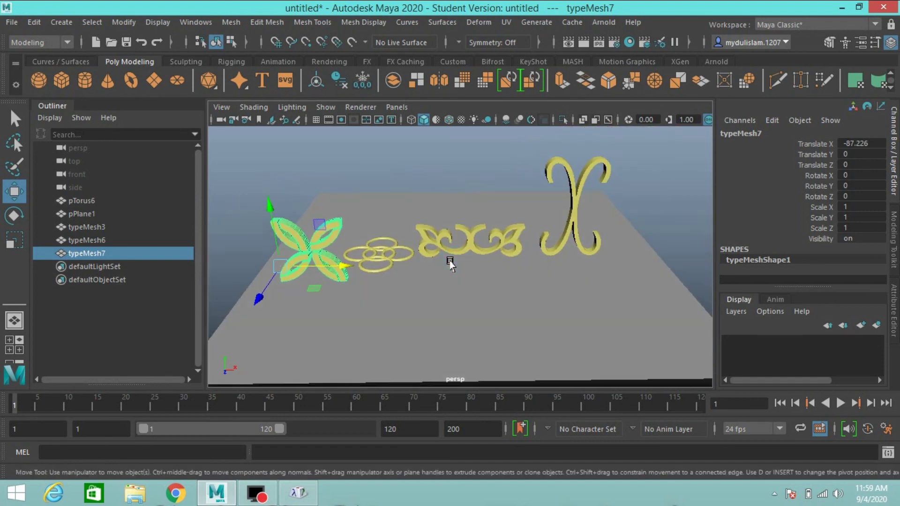
- Add an Arnold skydome light around the ornaments and rings, then tumble the perspective view
left_click(602, 22)
mouse_move(617, 88)
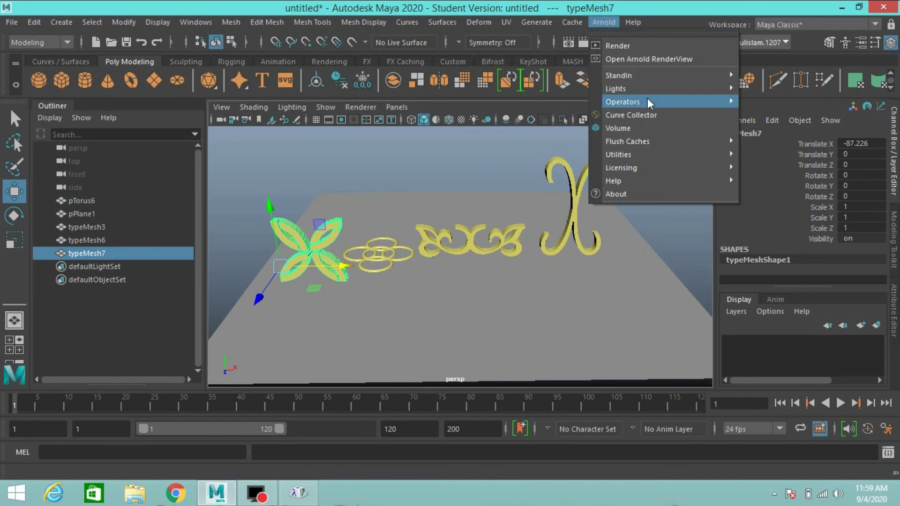
left_click(779, 101)
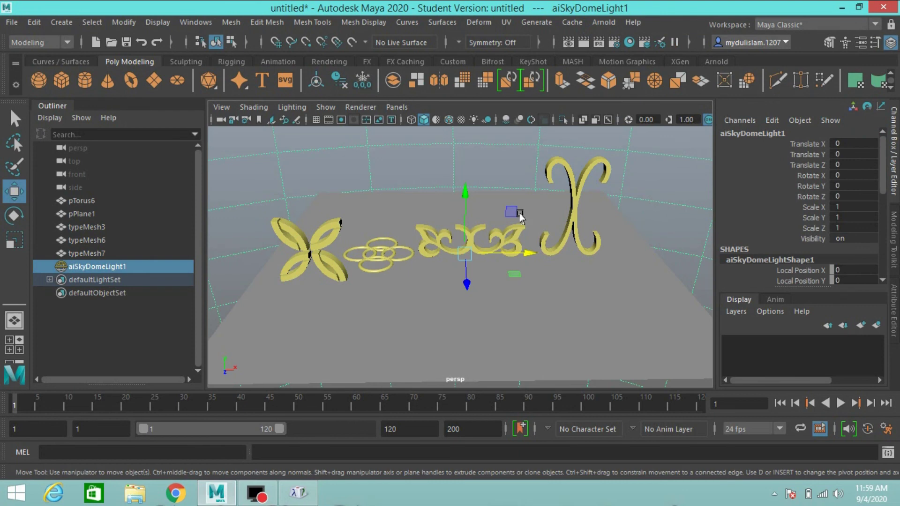
scroll(518, 215, "up", 2)
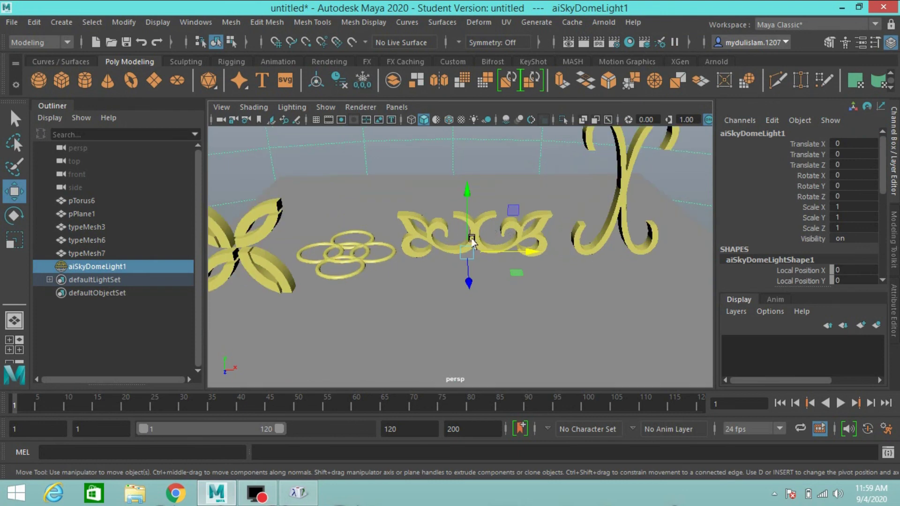
left_click_drag(471, 239, 508, 249, "alt")
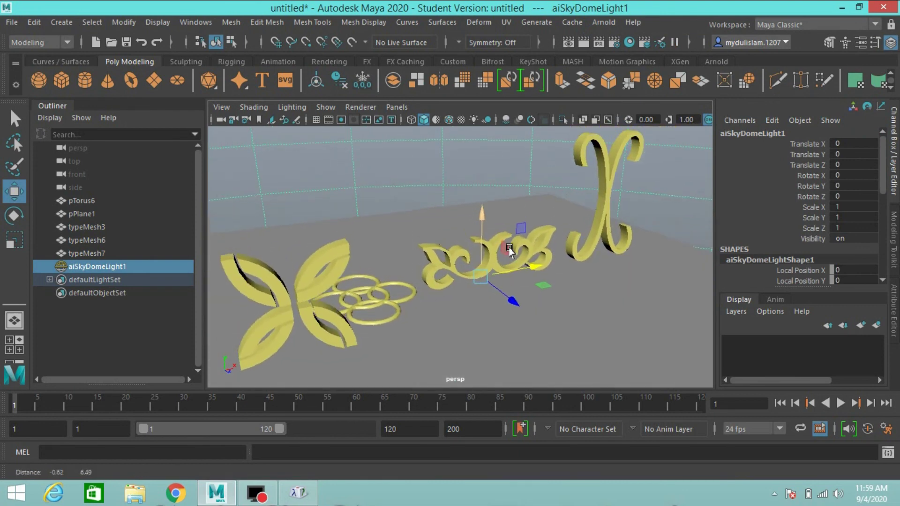
scroll(508, 250, "up", 1)
mouse_move(509, 250)
left_mouse_down("alt")
mouse_move(490, 244)
mouse_move(520, 243)
left_mouse_up("alt")
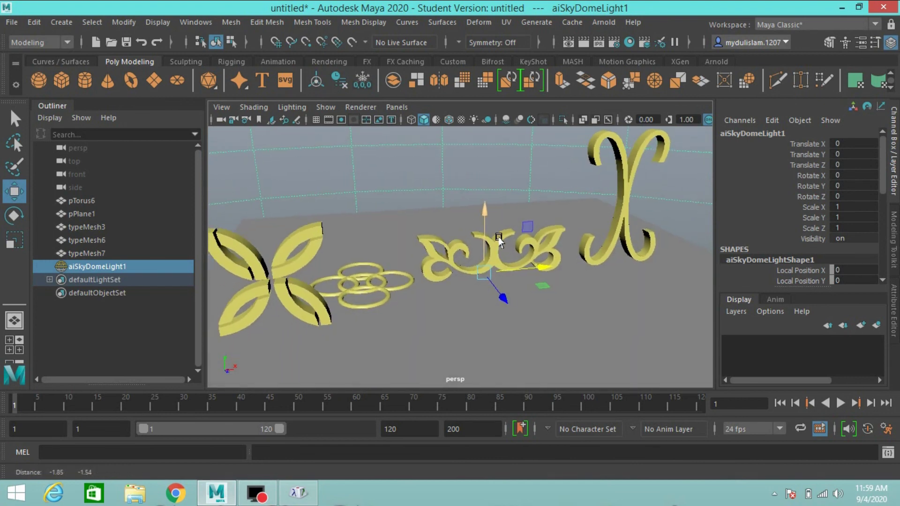
- Render the ornaments and rings in Arnold RenderView and move its window up-left
left_click(598, 20)
left_click(605, 42)
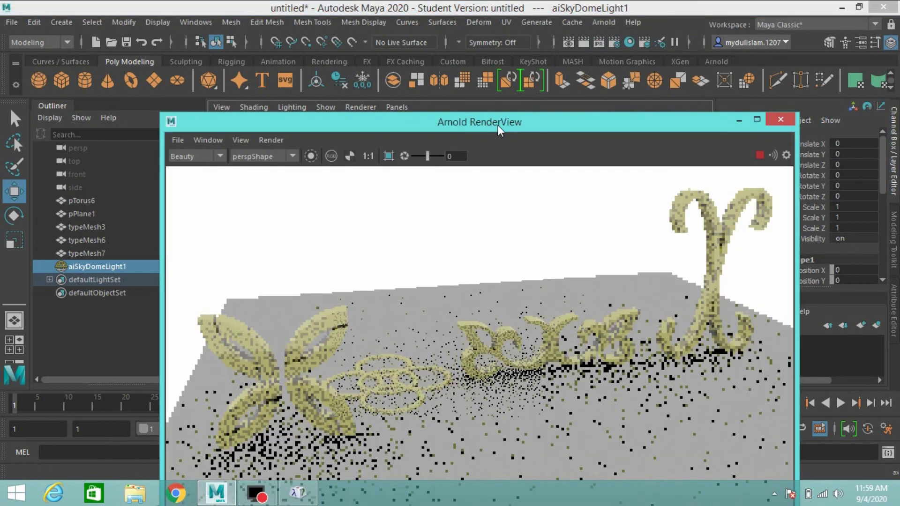
left_click_drag(498, 125, 409, 25)
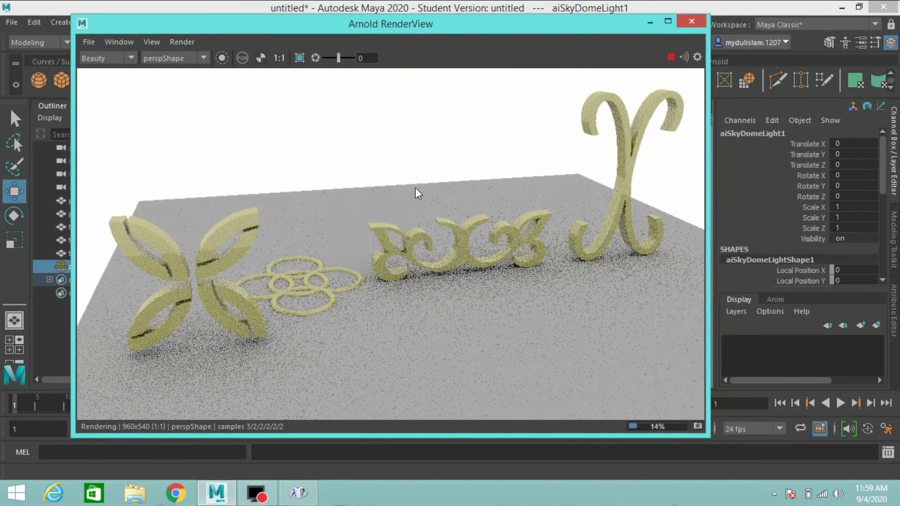